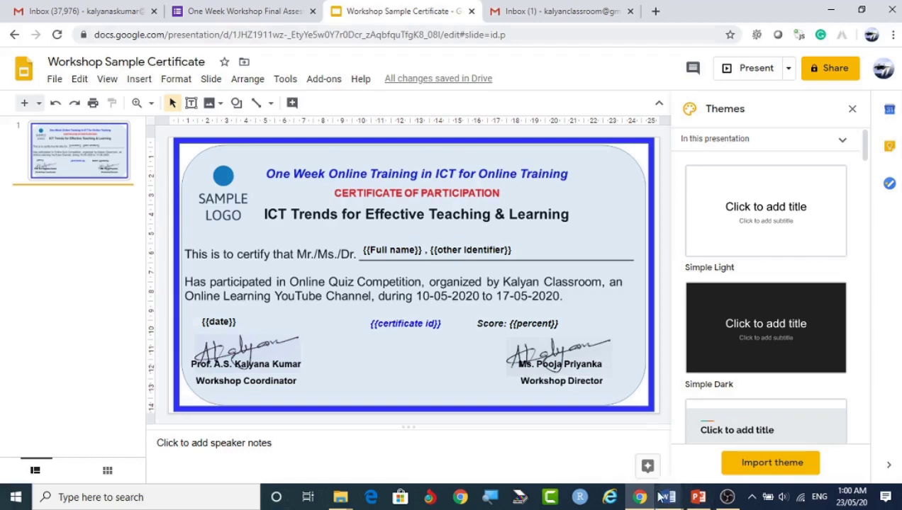
- Review the certificate of participation text in the Word document and the finished certificate design in PowerPoint
left_click(712, 454)
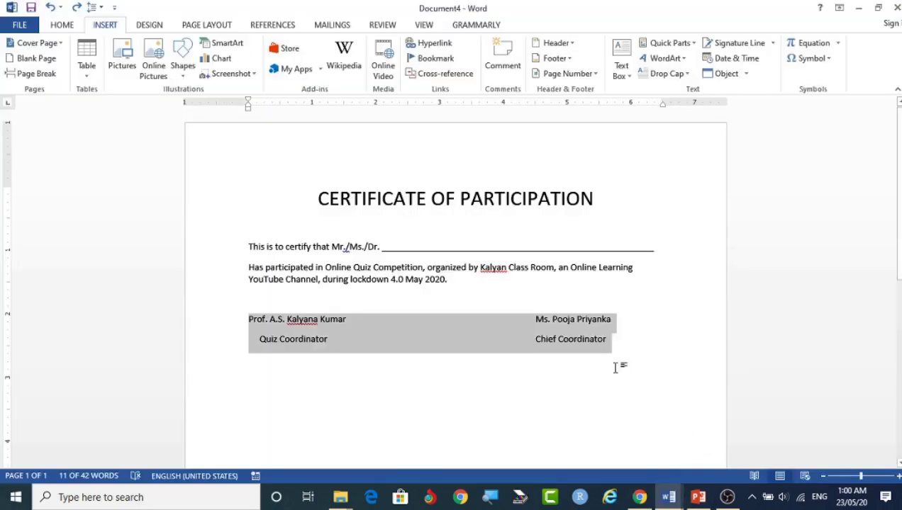
left_click(564, 394)
key("alt+Tab")
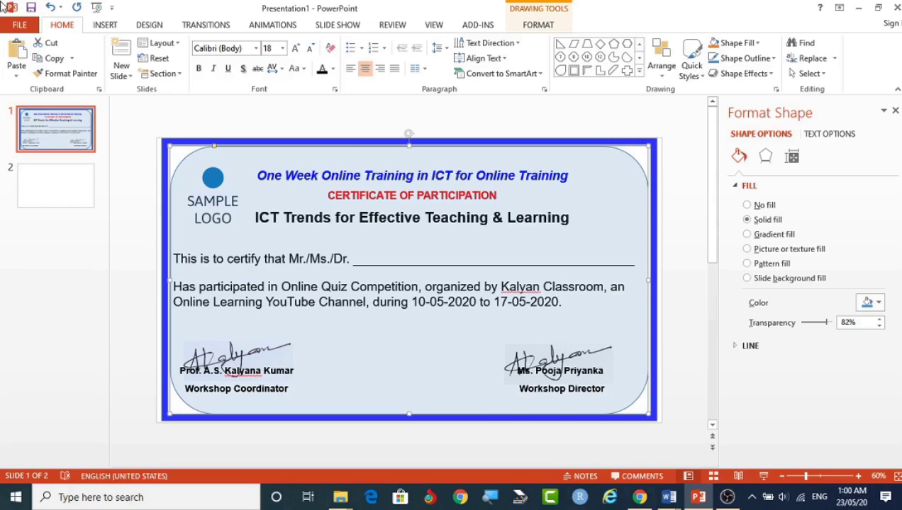
left_click(19, 24)
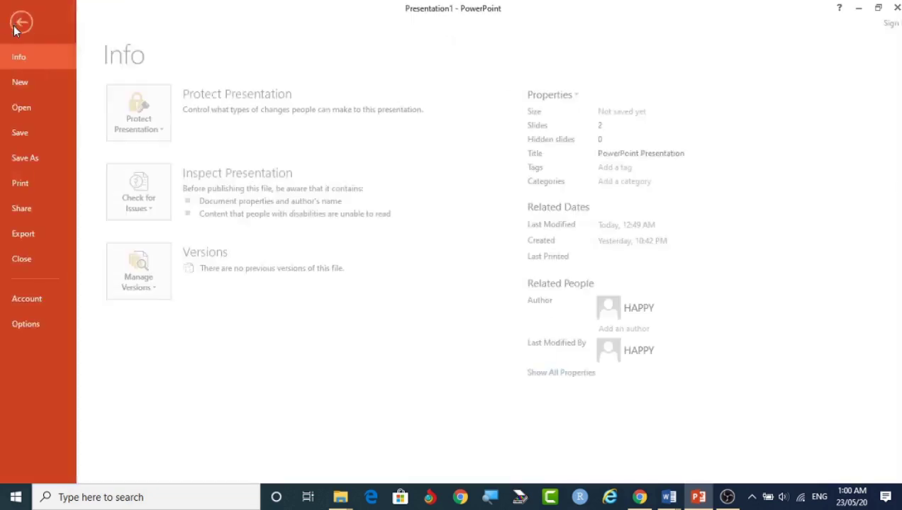
left_click(26, 156)
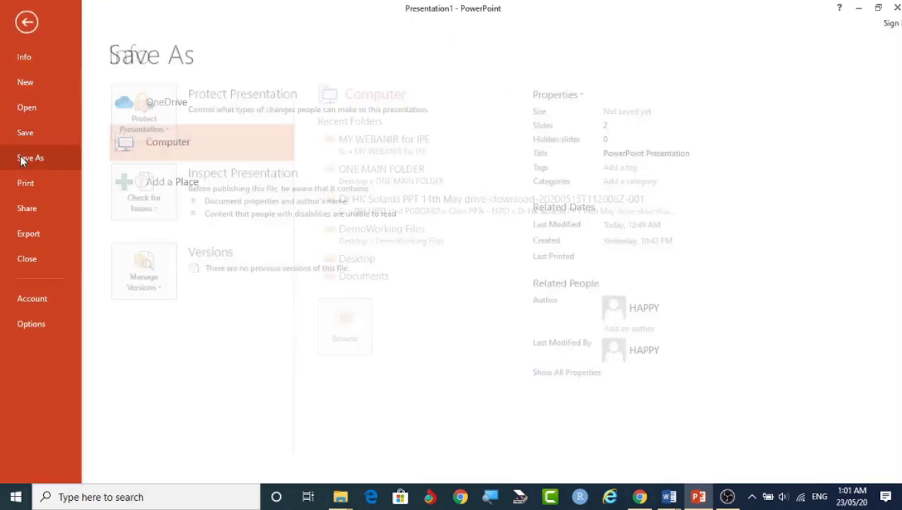
left_click(359, 261)
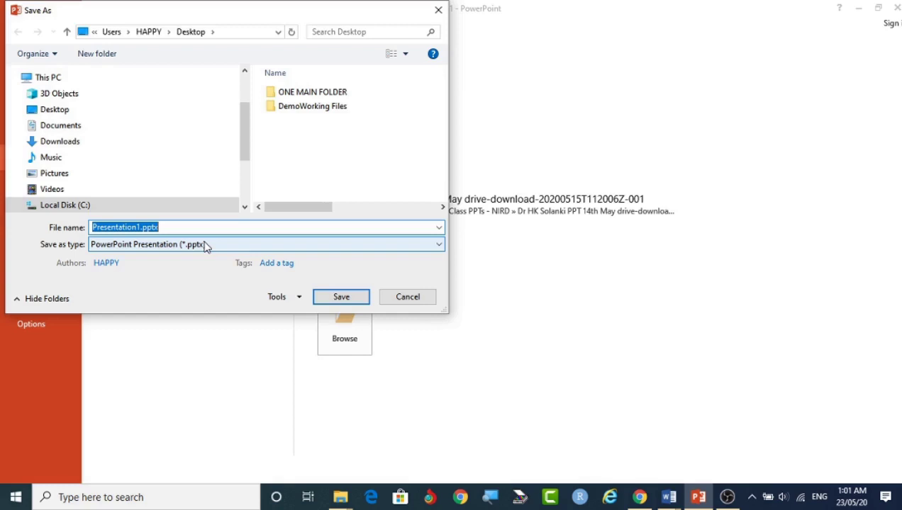
left_click(407, 299)
key("Escape")
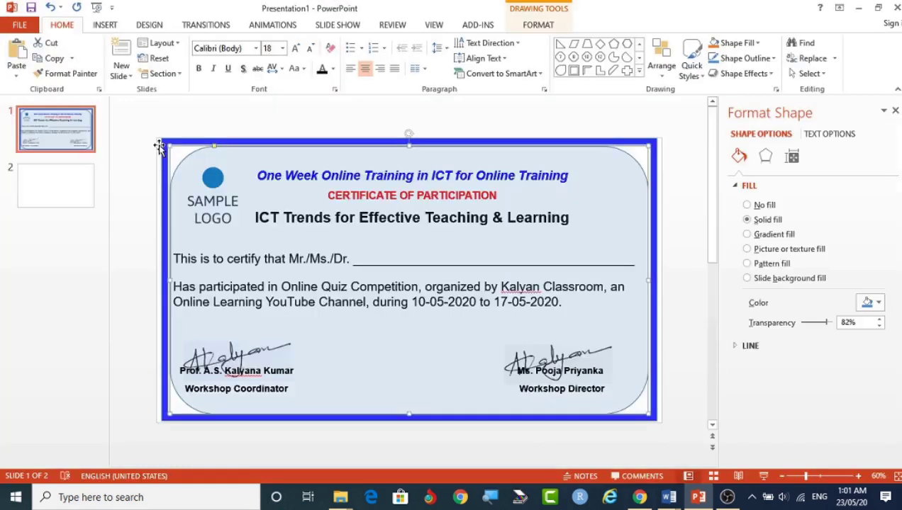
- Switch to the browser and create a blank presentation from slides.google.com in a new tab
key("alt+Tab")
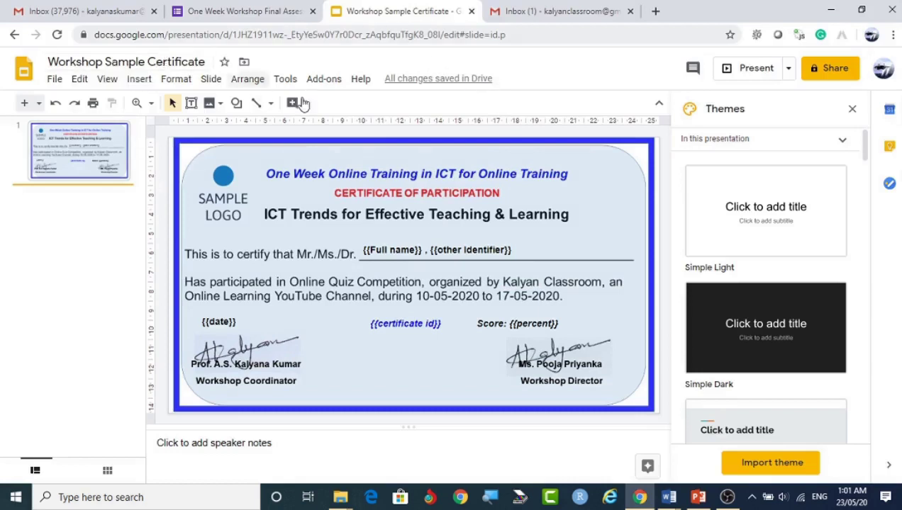
left_click(655, 11)
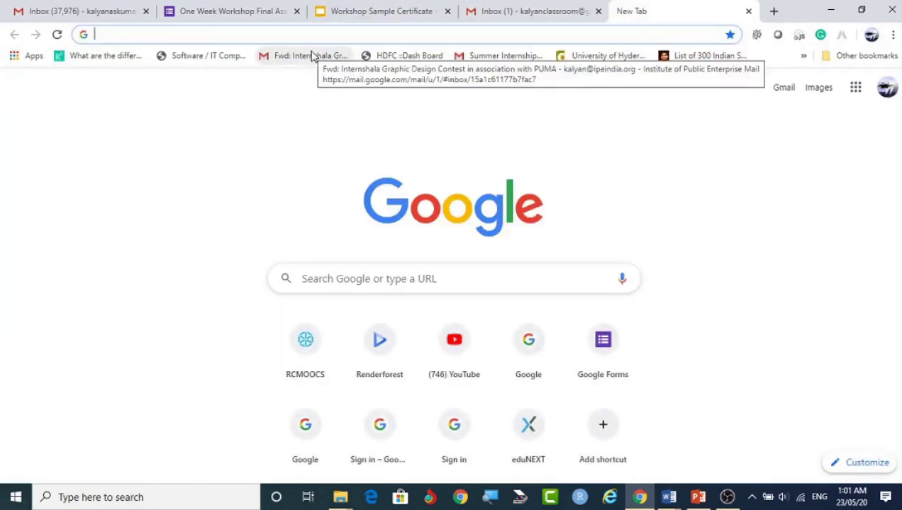
type("slides")
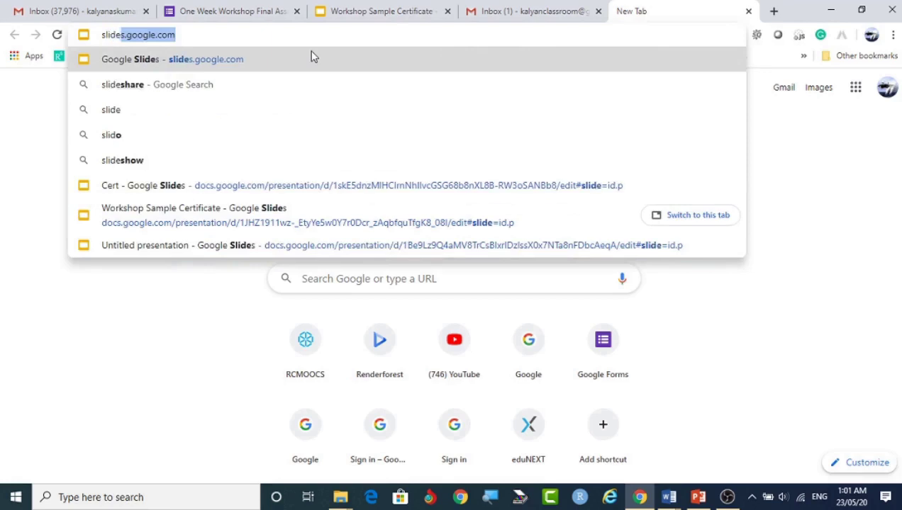
type(".goo")
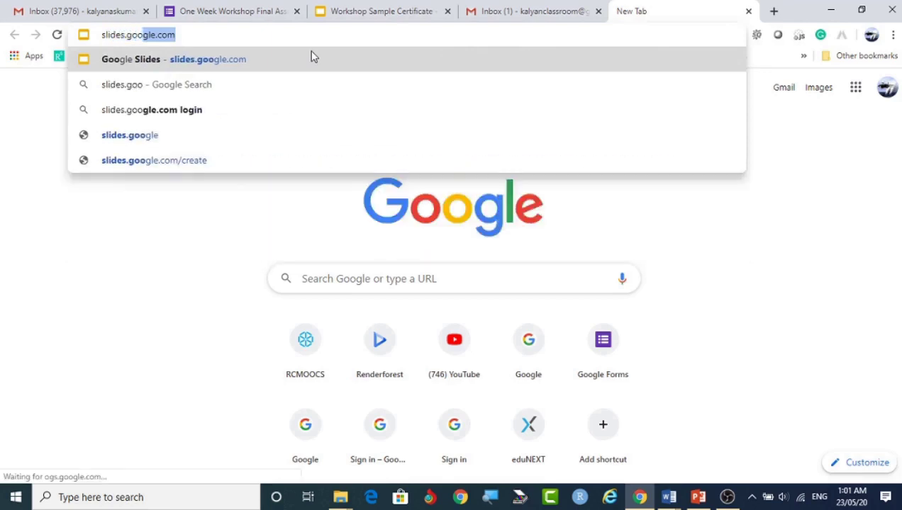
type("gle")
type(".com")
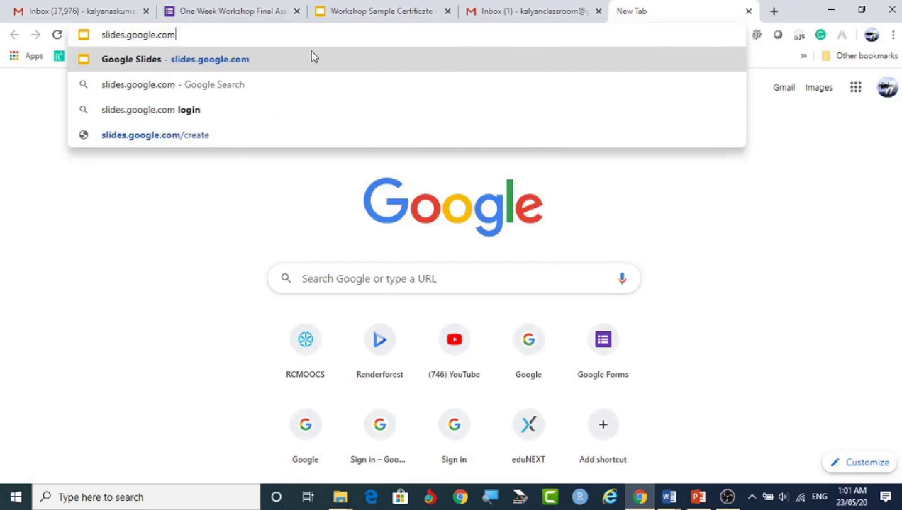
key("Return")
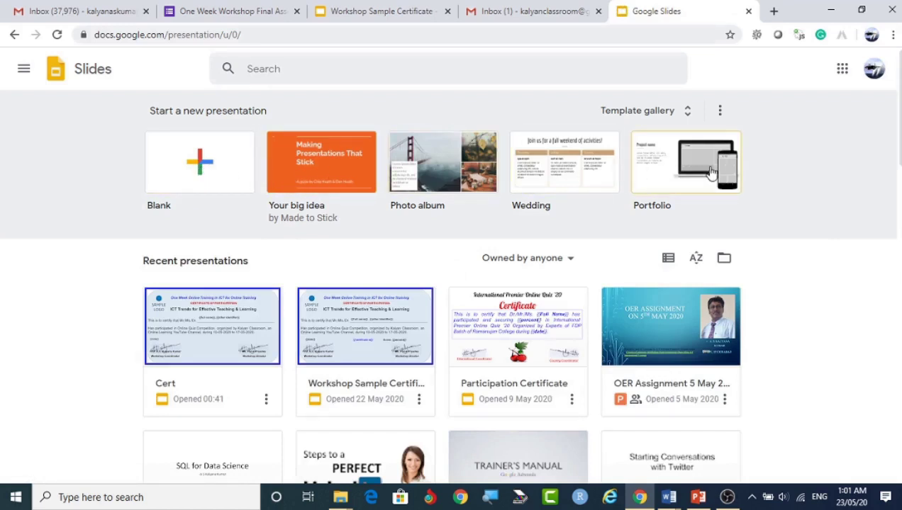
left_click(198, 173)
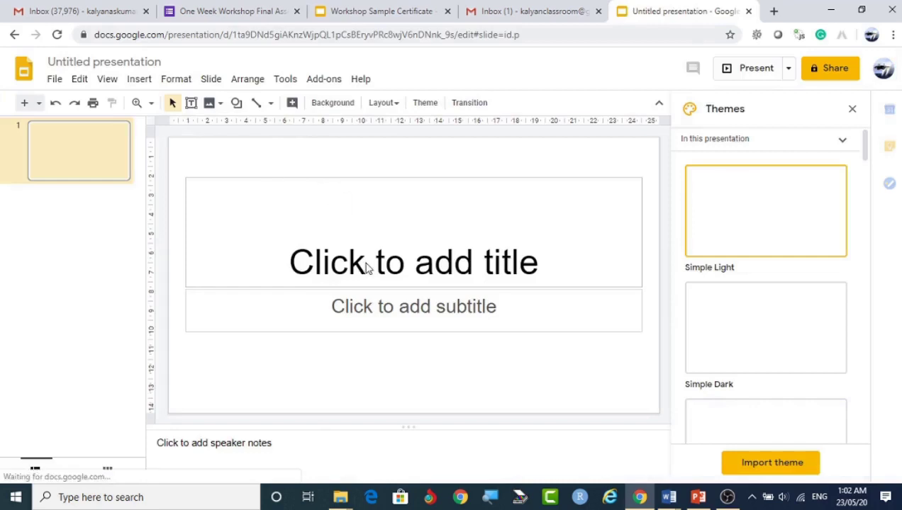
- Insert the image Sample Workshop Certificate.jpg from the computer's desktop onto the title slide
left_click(214, 105)
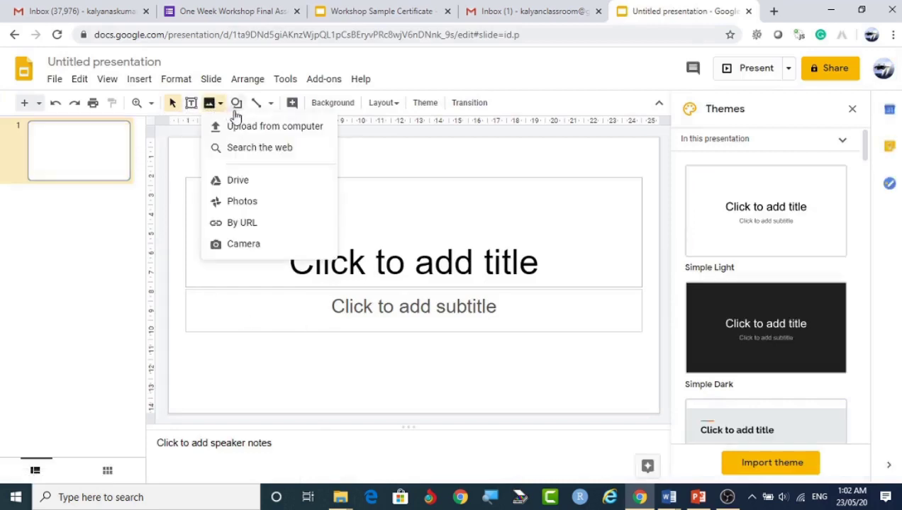
left_click(248, 132)
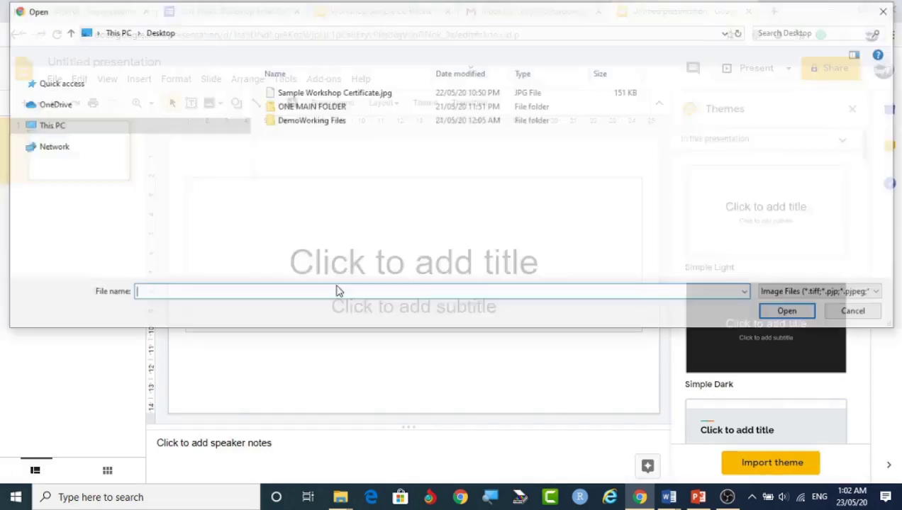
left_click(301, 95)
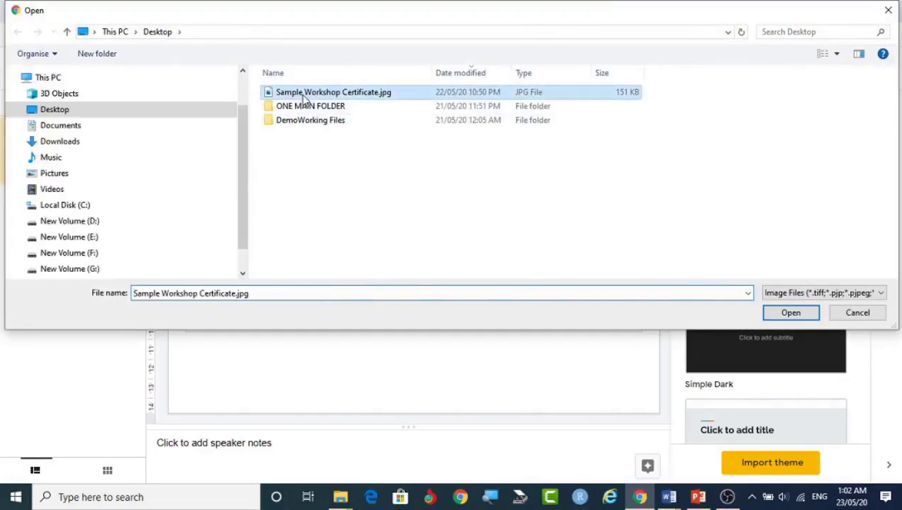
left_click(791, 312)
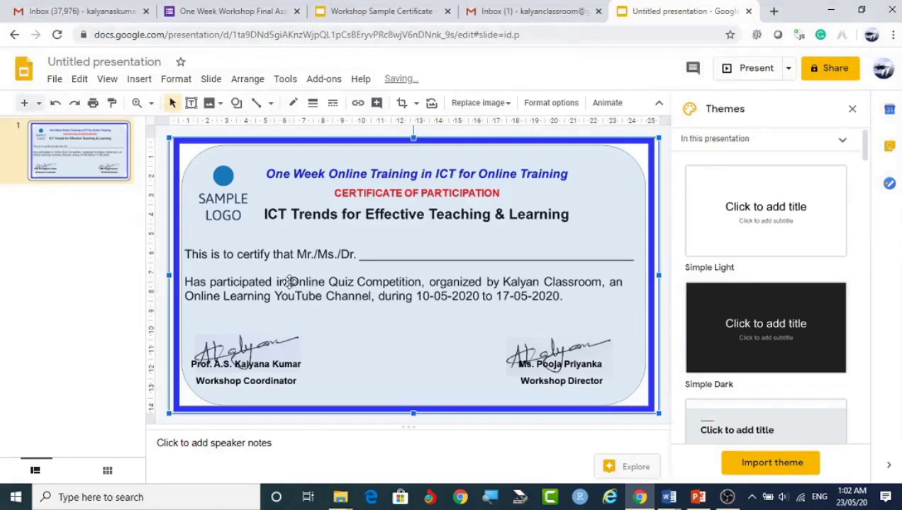
- Shrink the certificate image from its upper-left corner, and enlarge it back to cover the whole slide
left_click_drag(168, 137, 240, 212)
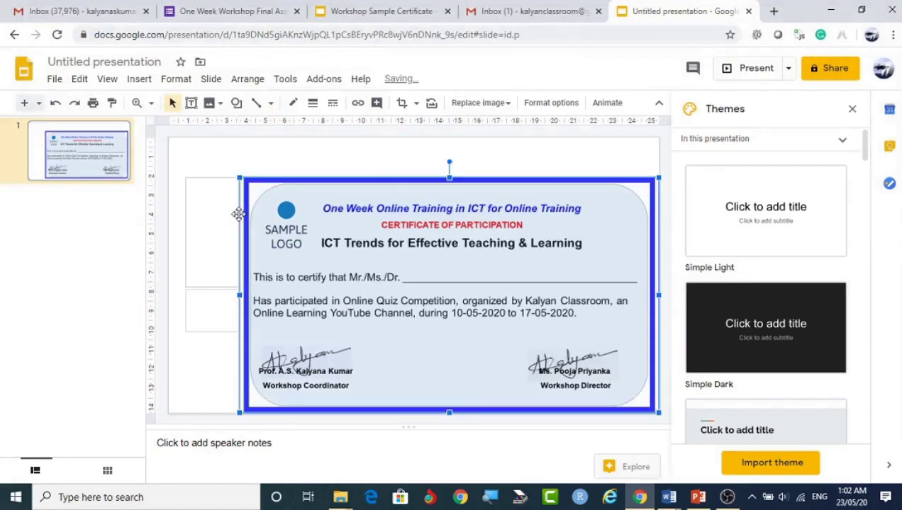
left_click(207, 165)
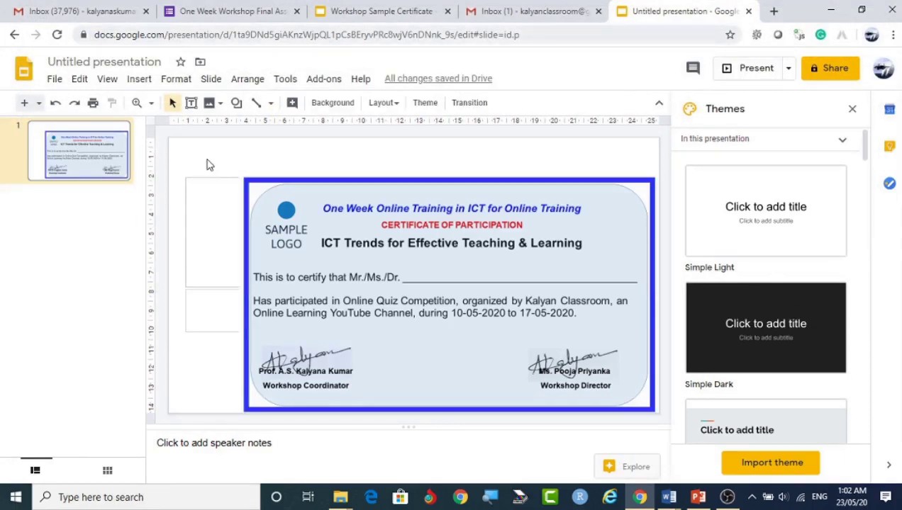
left_click(328, 196)
left_click_drag(235, 175, 169, 150)
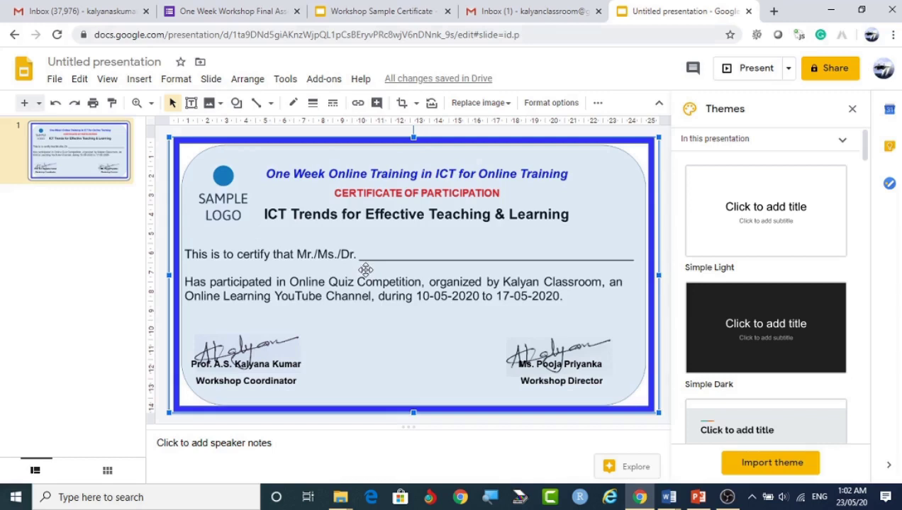
- Add an empty text box over the blank name line following "This is to certify that Mr./Ms./Dr."
key("alt+i")
key("t")
left_click_drag(362, 241, 641, 263)
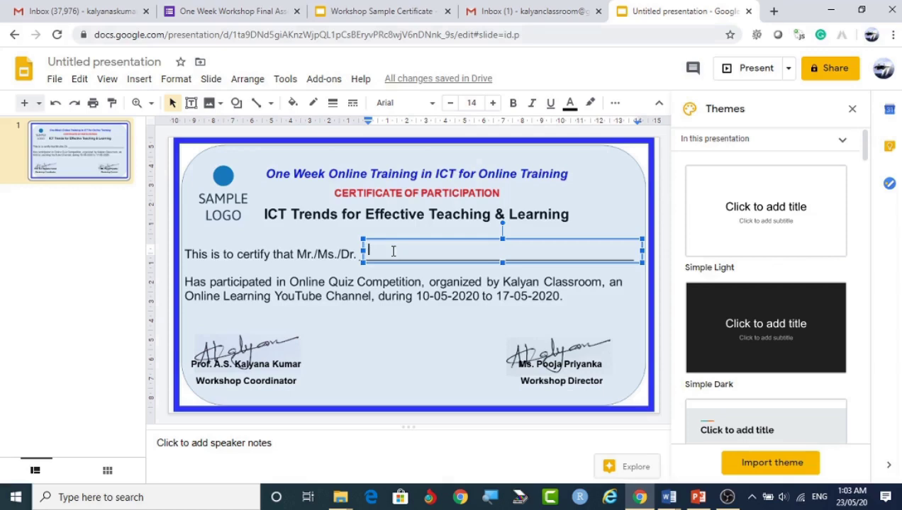
- Examine the name, identifier, date, percent and certificate id placeholders in the Workshop Sample Certificate presentation
left_click(381, 11)
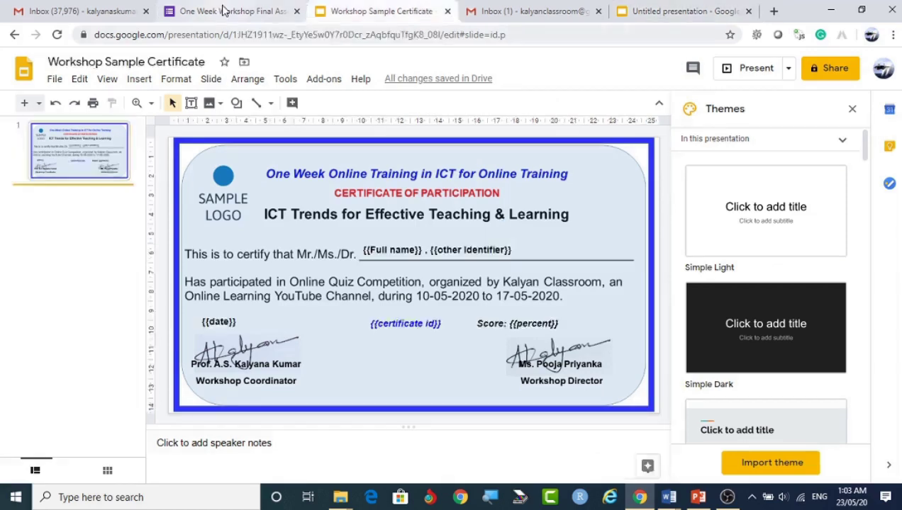
left_click(224, 11)
left_click(346, 14)
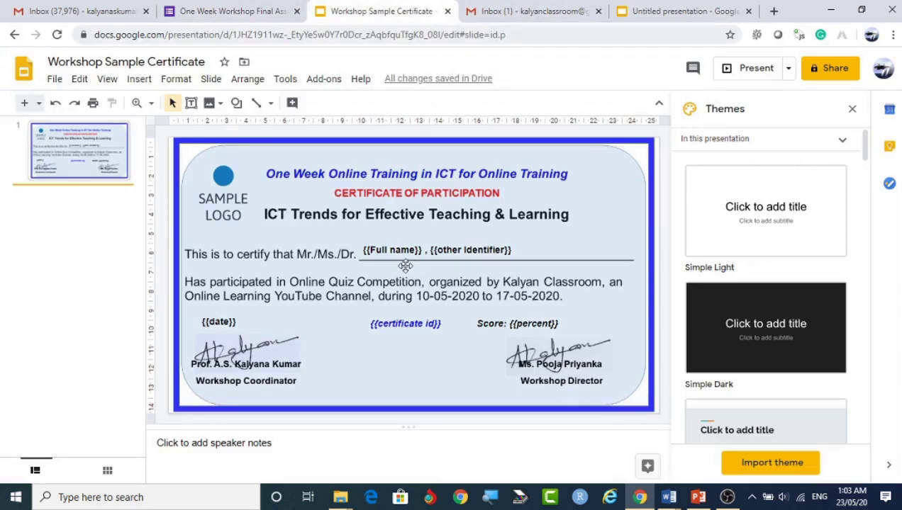
left_click(389, 251)
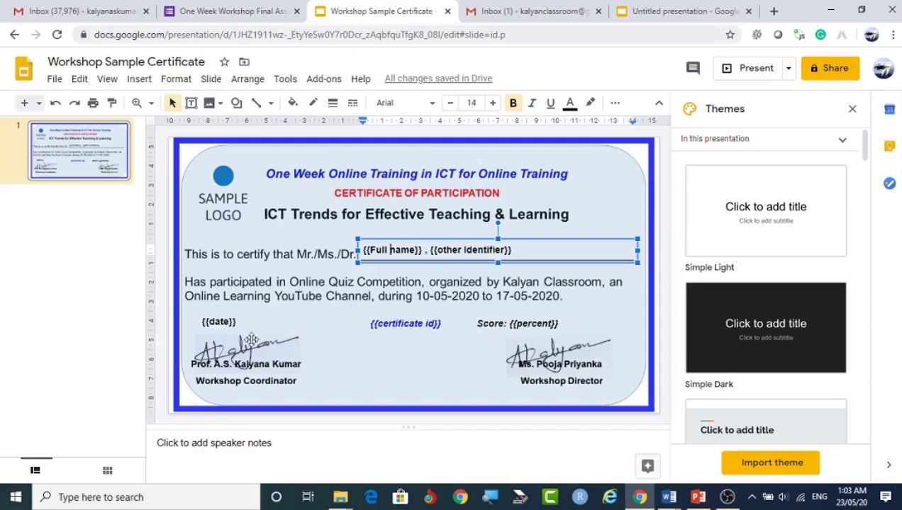
left_click(213, 325)
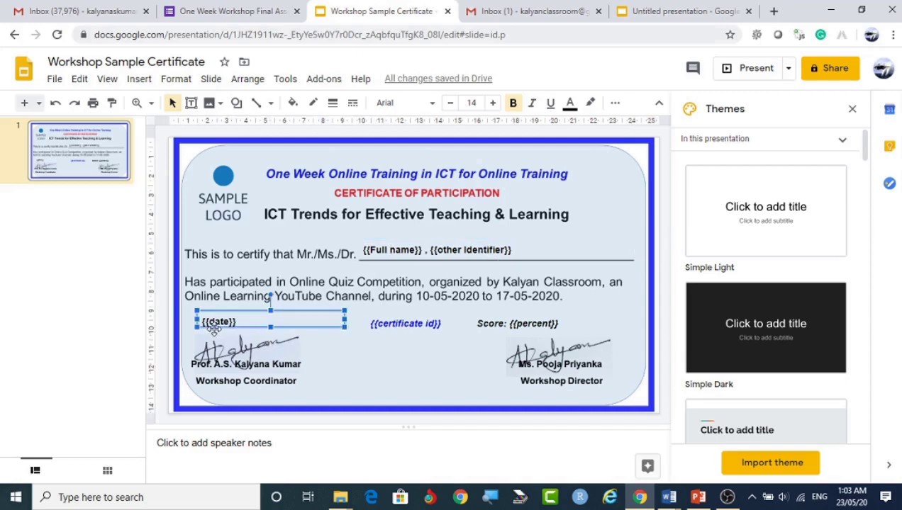
left_click(533, 319)
left_click(390, 326)
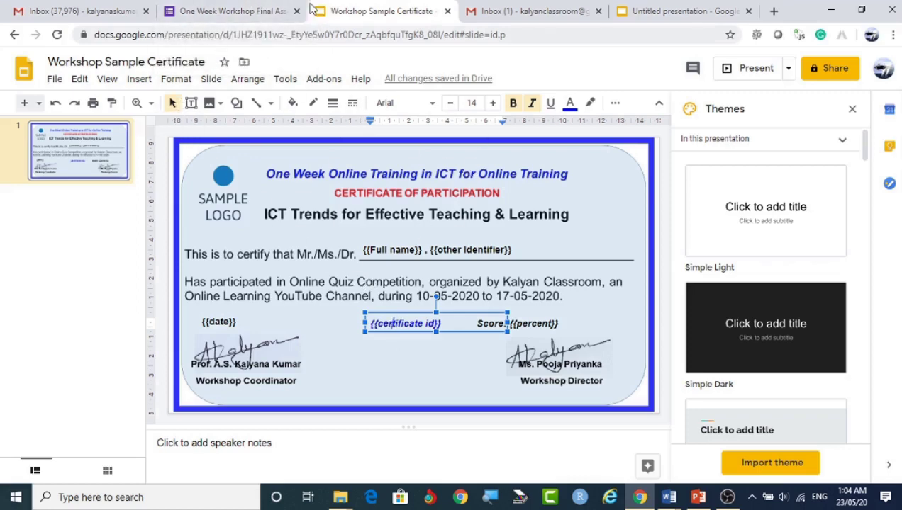
- Go back from the submission page of the One Week Workshop Final Assessment form and review its questions
left_click(227, 11)
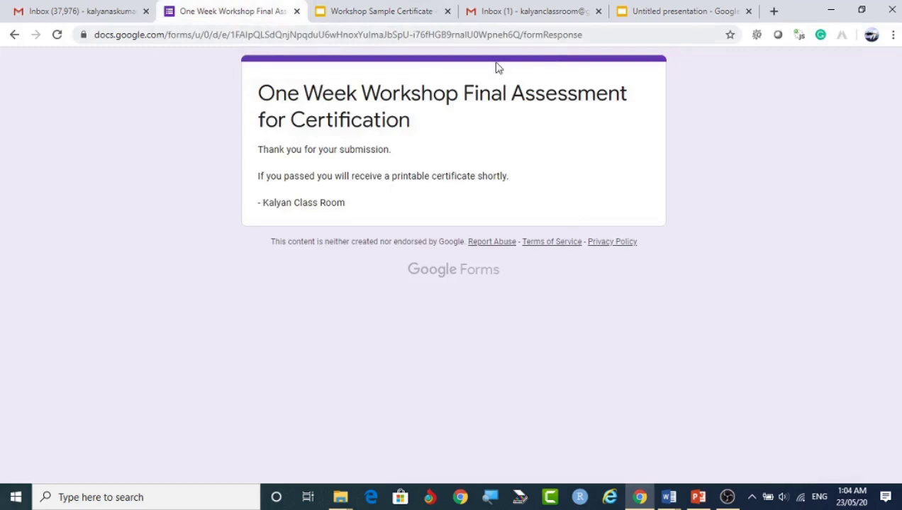
left_click(408, 10)
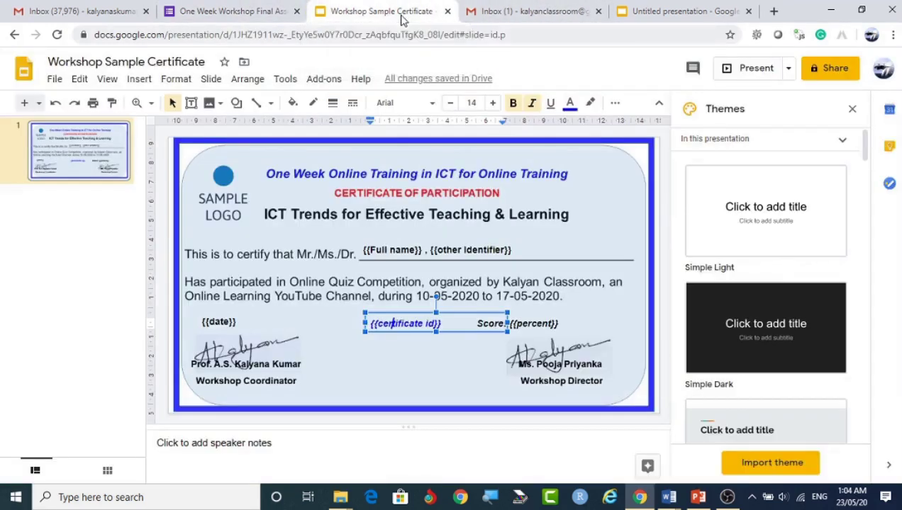
left_click(666, 10)
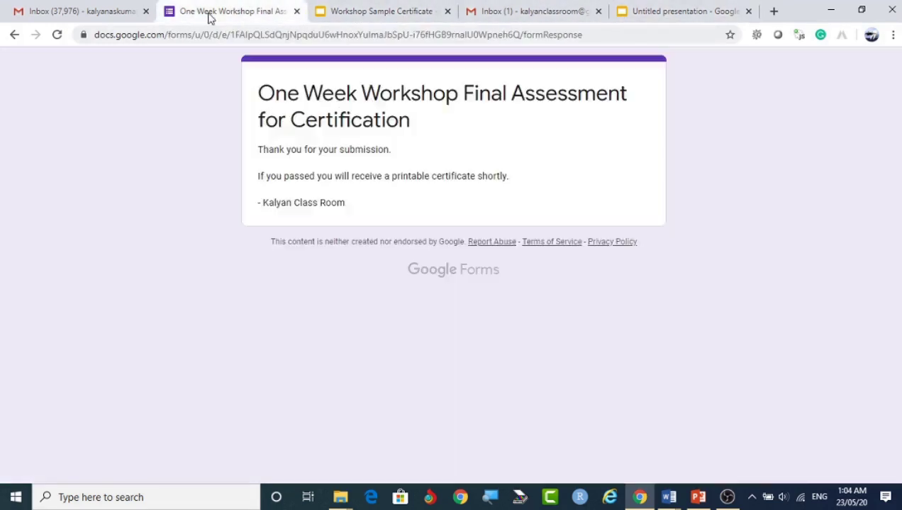
left_click(207, 12)
left_click(11, 34)
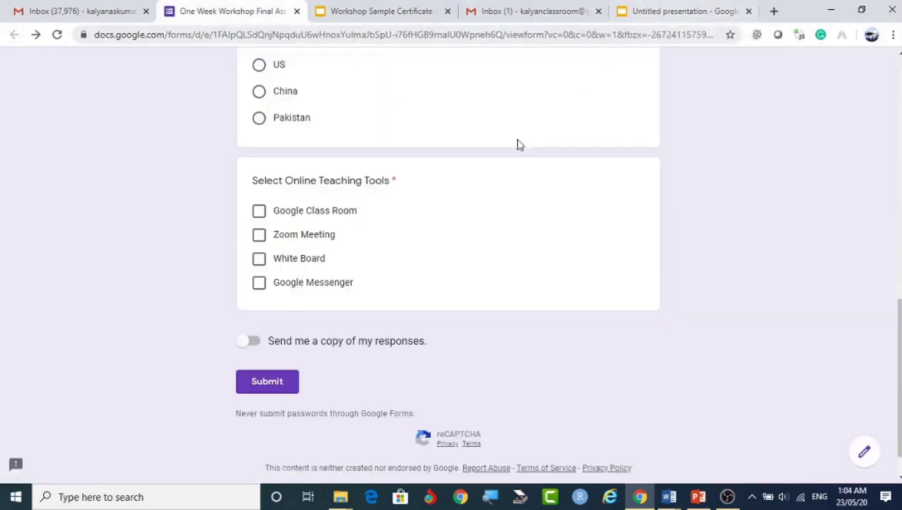
scroll(426, 307, "up", 6)
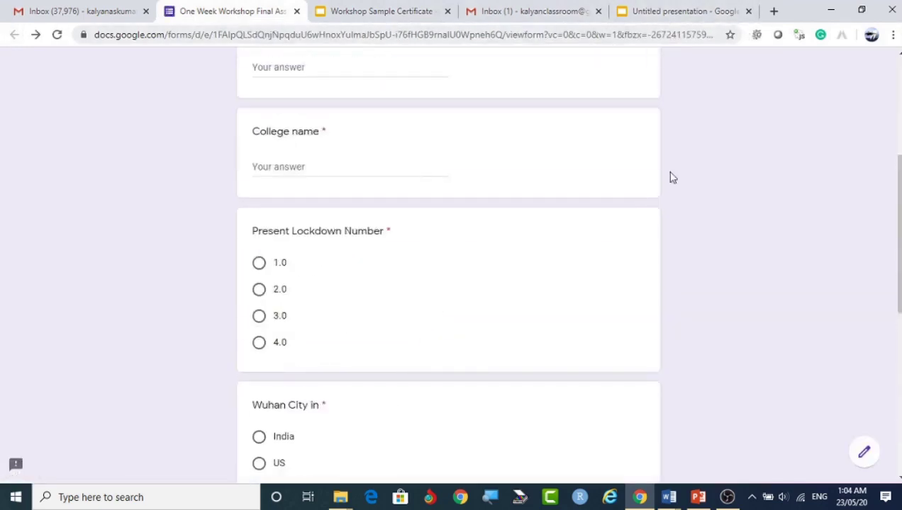
- Load forms.google.com in a new browser tab and open the One Week Workshop Final Assessment form for editing
left_click(773, 12)
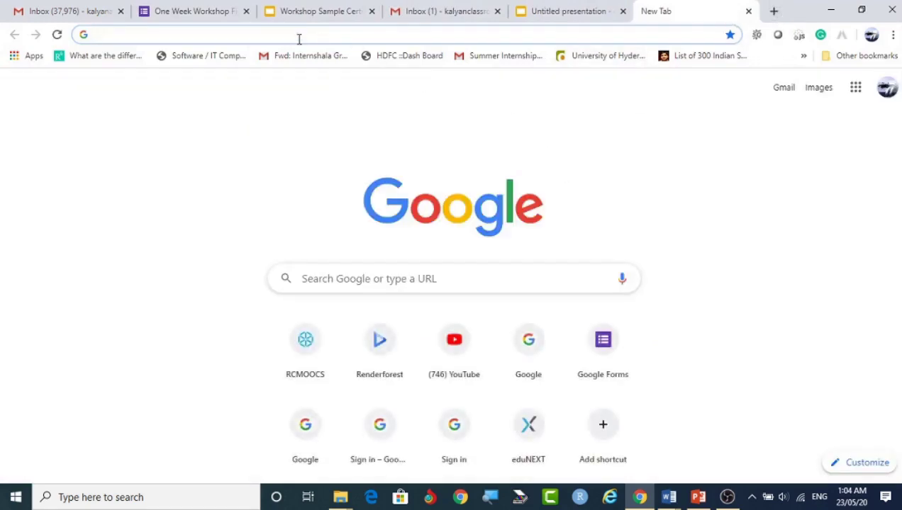
type("form")
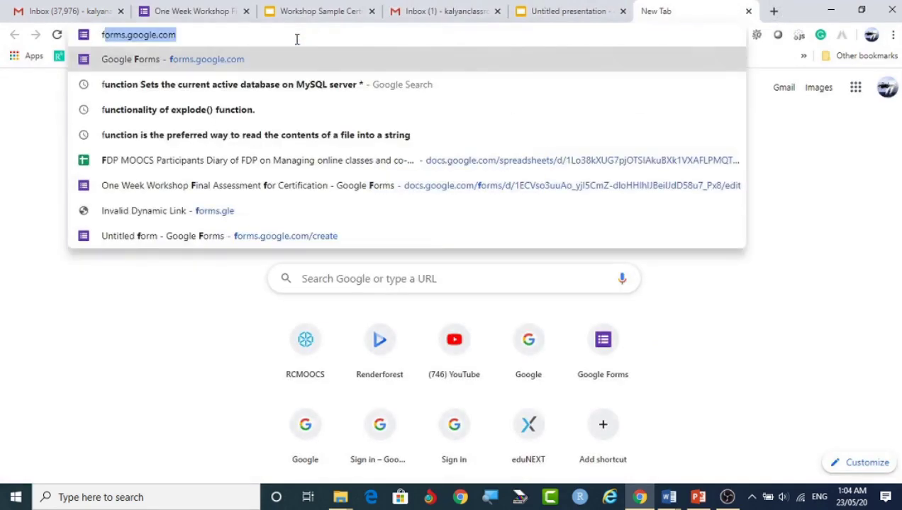
type("s")
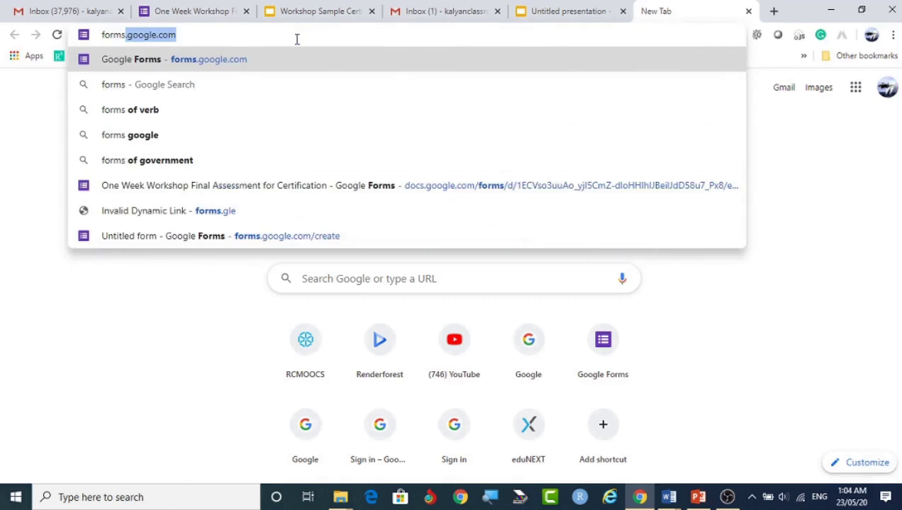
type(".goog")
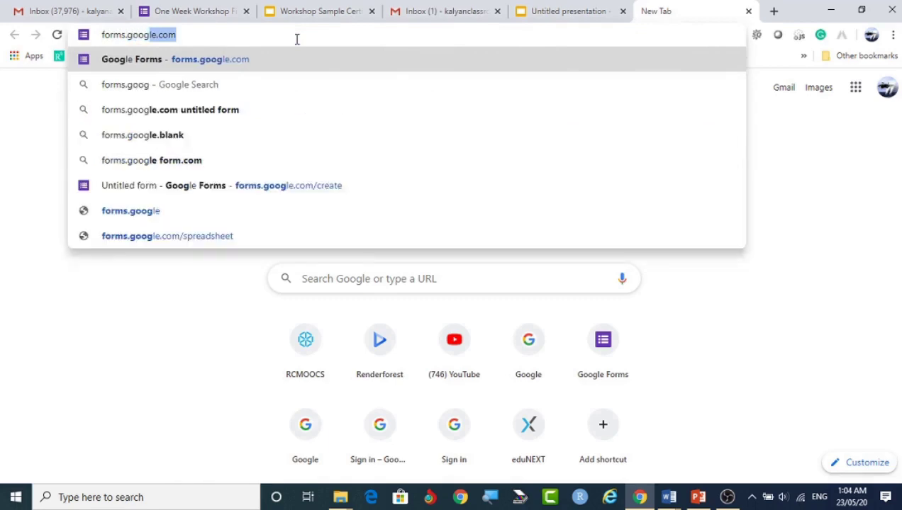
type("le.com")
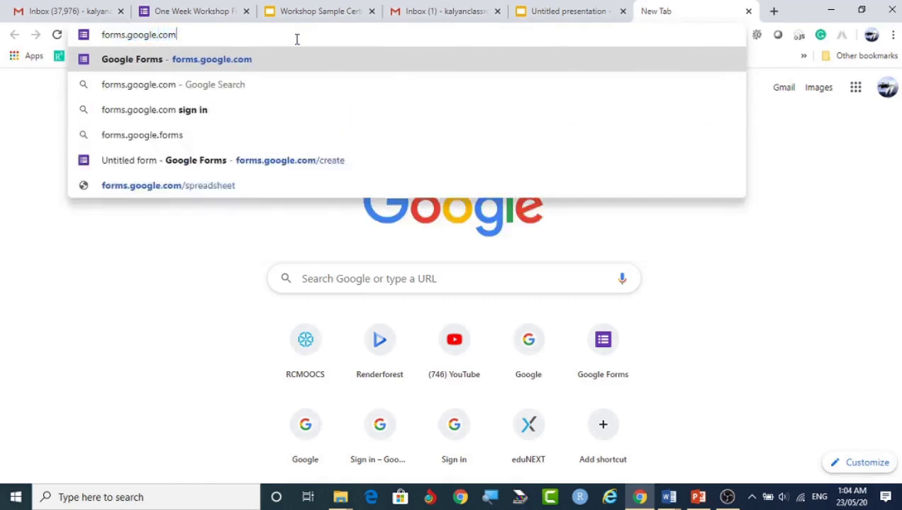
key("Return")
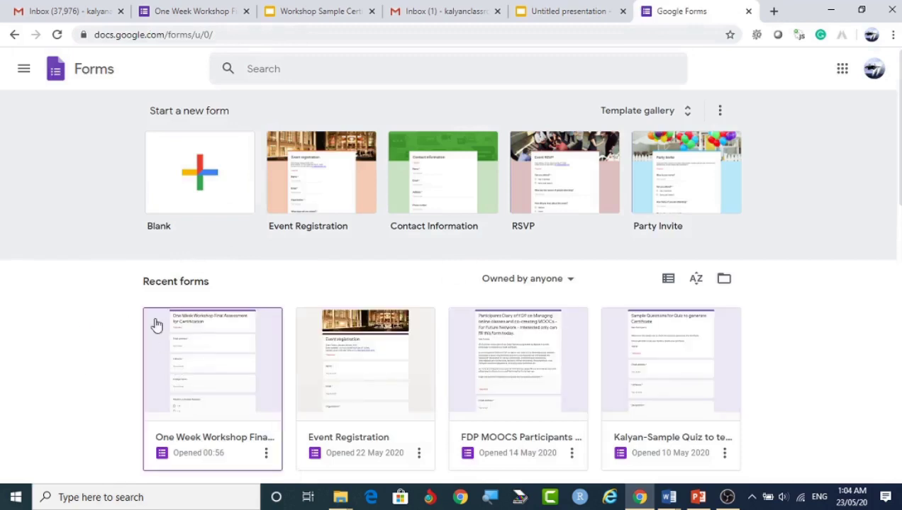
left_click(213, 362)
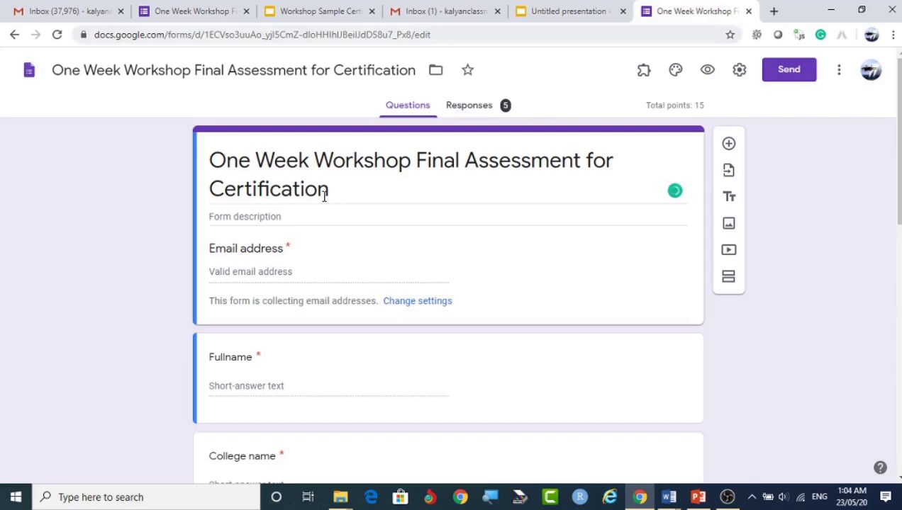
- Review the form's title, email, full name and college name fields, and its quiz questions through Select Online Teaching Tools
triple_click(265, 164)
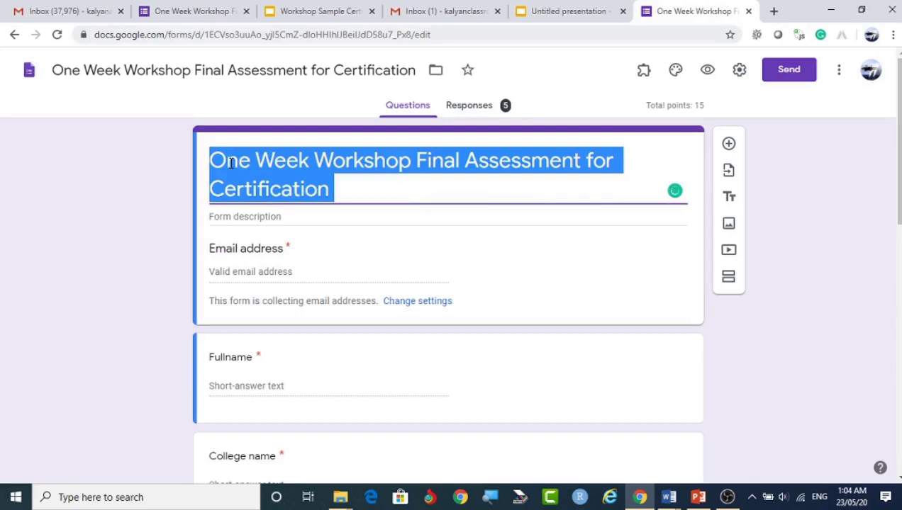
scroll(157, 261, "down", 1)
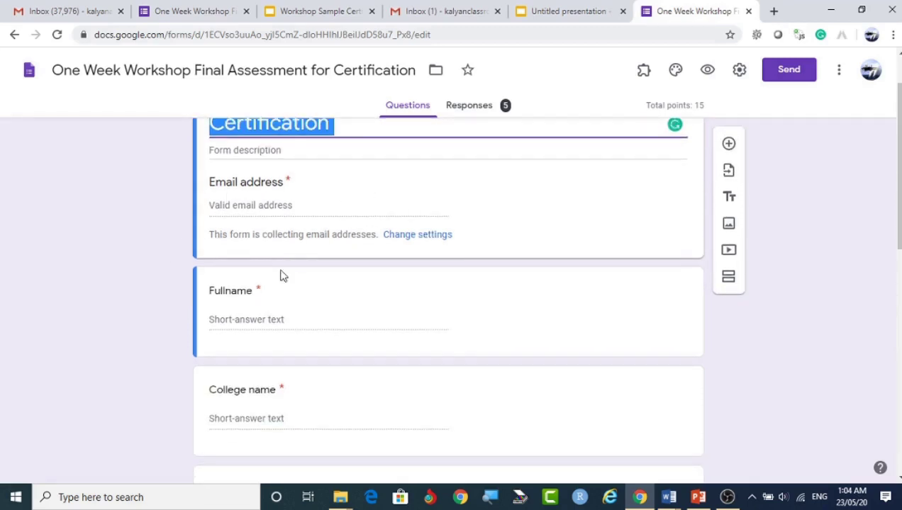
scroll(239, 300, "down", 2)
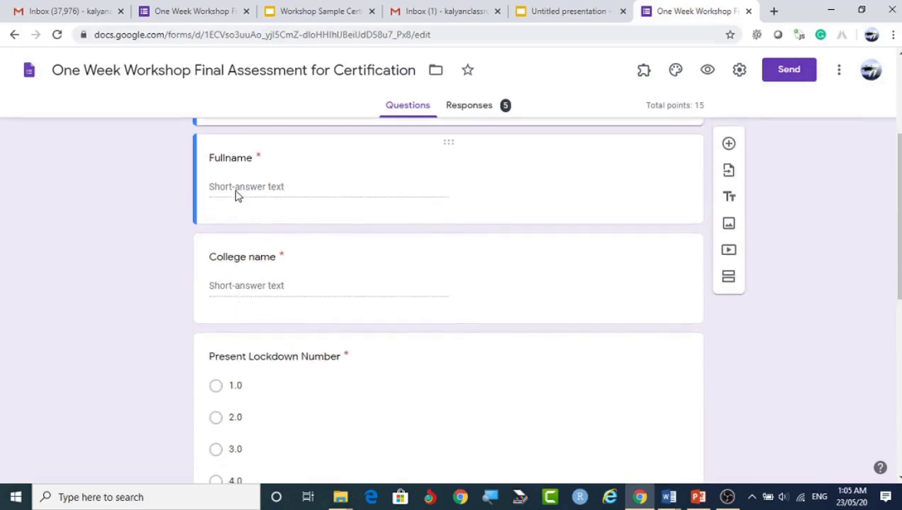
scroll(235, 202, "up", 2)
scroll(249, 338, "down", 1)
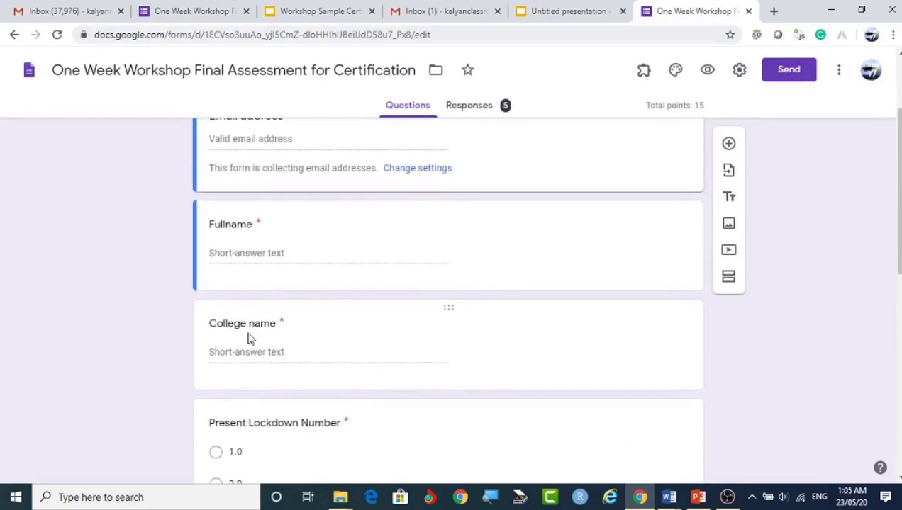
scroll(249, 339, "down", 3)
scroll(242, 266, "up", 3)
scroll(254, 313, "up", 2)
left_click(251, 287)
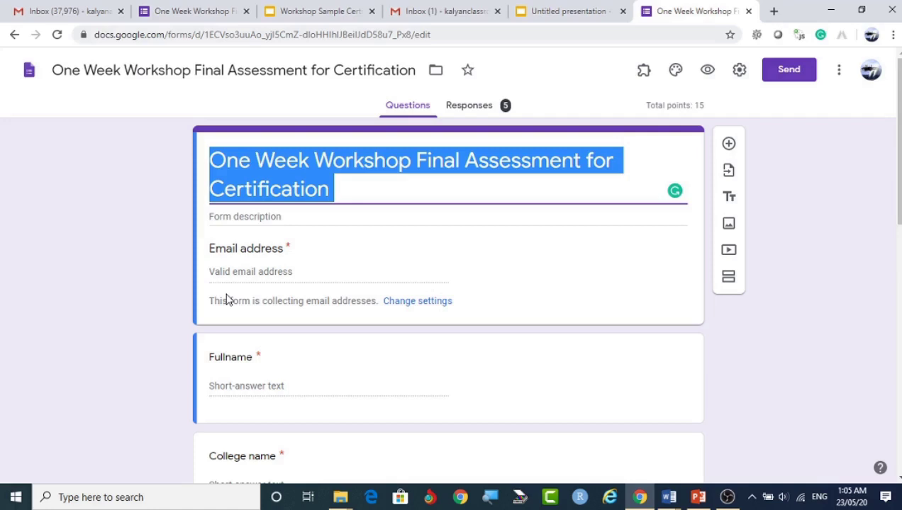
scroll(226, 300, "down", 2)
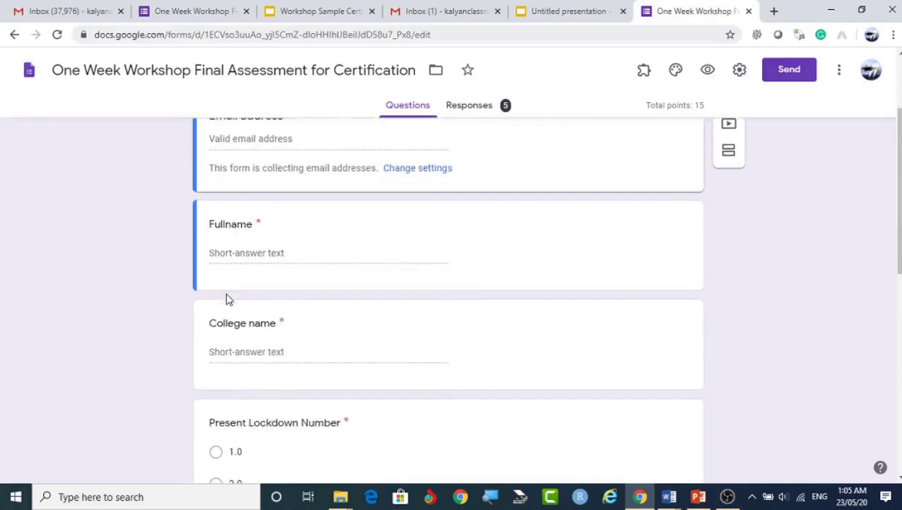
scroll(159, 327, "down", 3)
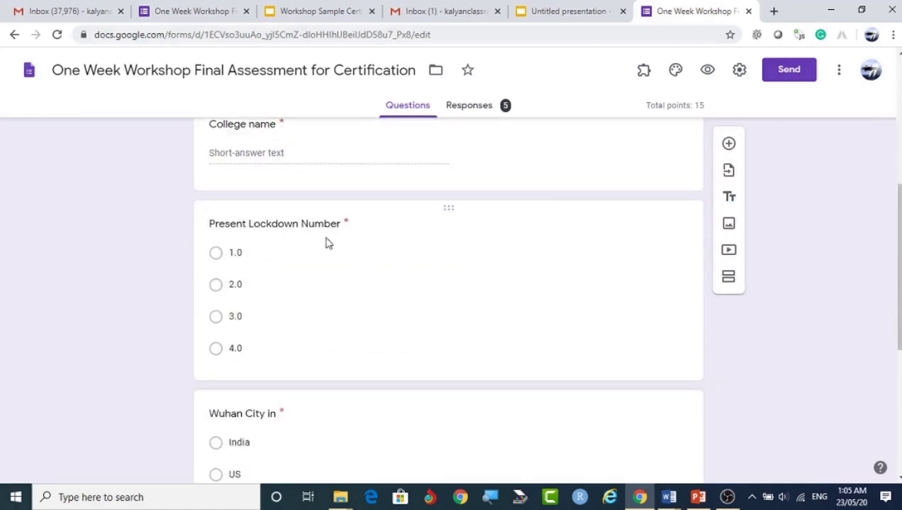
scroll(364, 326, "down", 5)
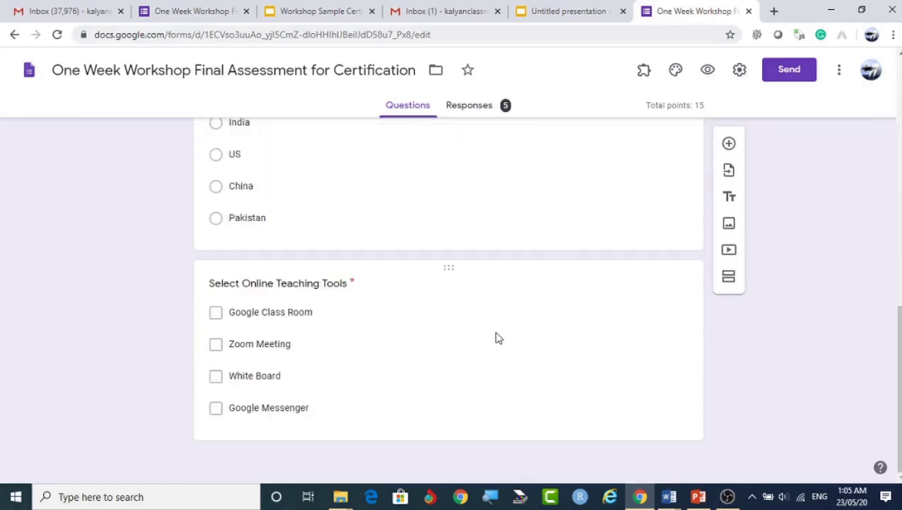
- Examine the question types, correct answers and points of the "Select Online Teaching Tools" and "Wuhan City in" questions
left_click(515, 364)
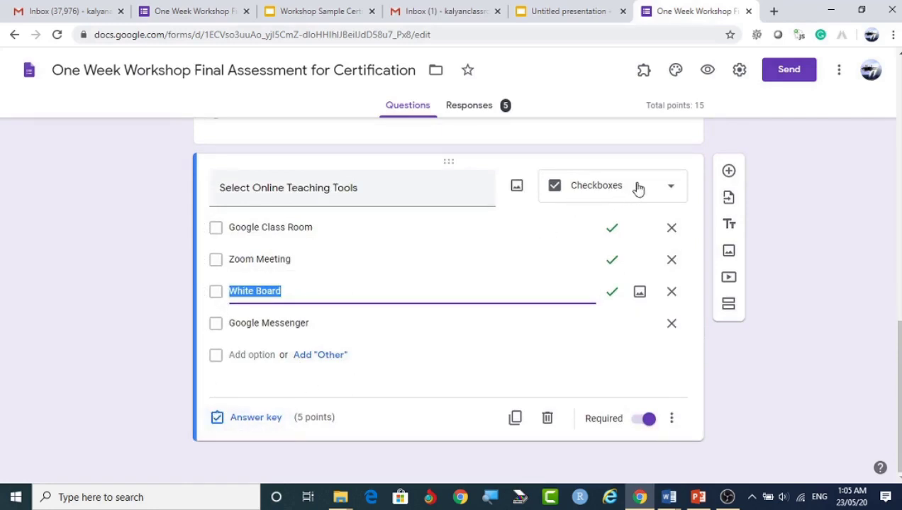
left_click(26, 241)
scroll(53, 243, "up", 3)
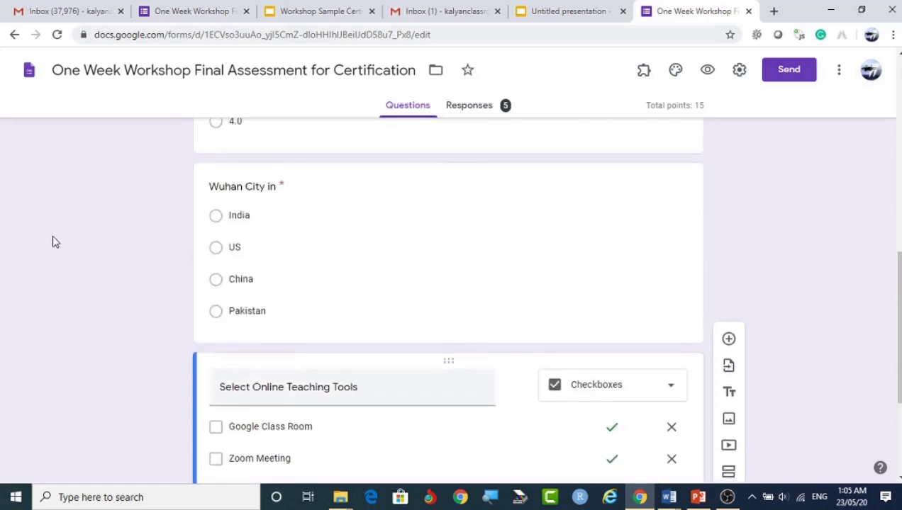
left_click(544, 222)
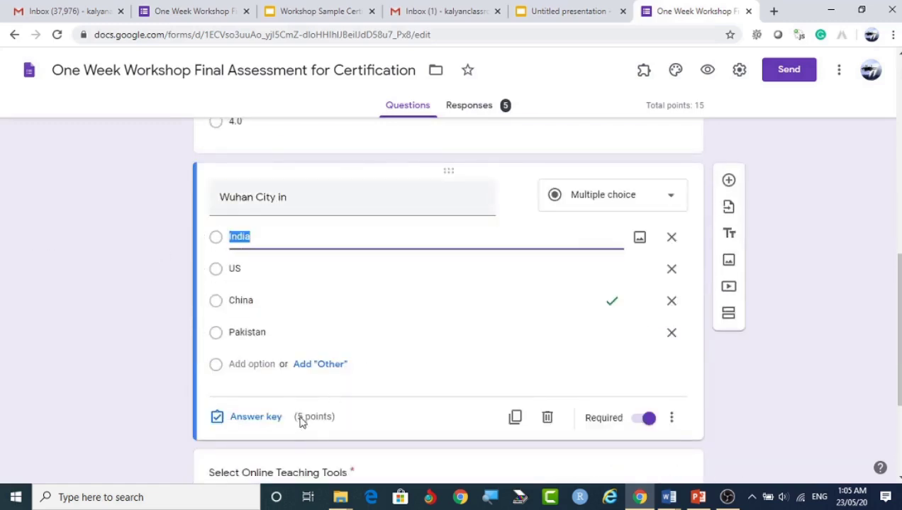
left_click(99, 339)
scroll(101, 338, "up", 4)
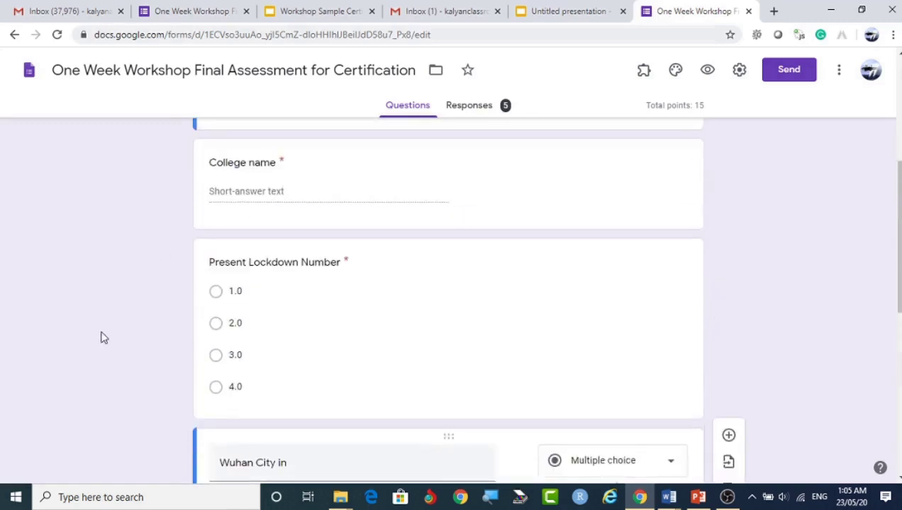
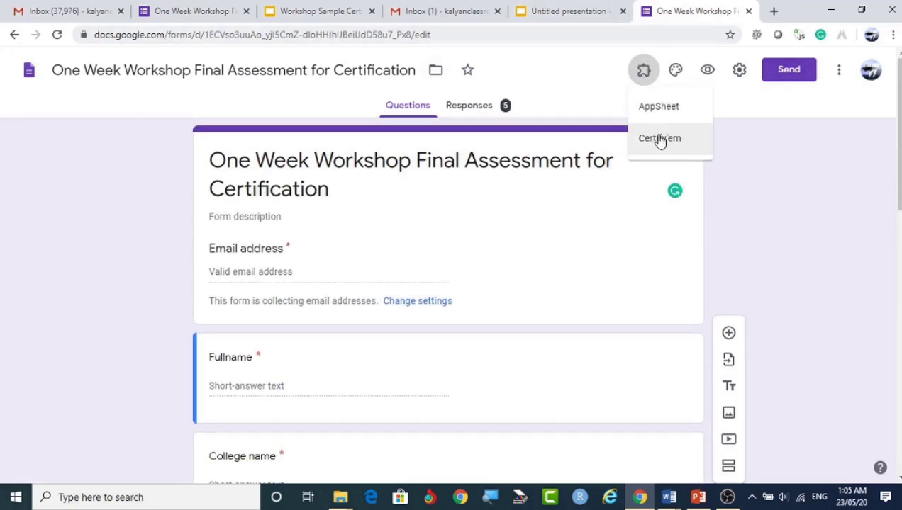
- Search the form add-ons in G Suite Marketplace for Certify'em, view its details page, and return to the form
left_click(594, 115)
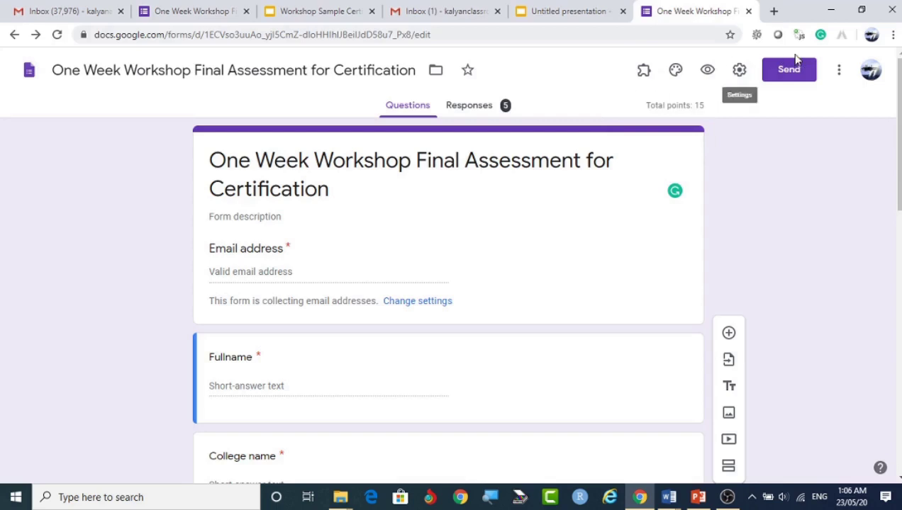
left_click(841, 71)
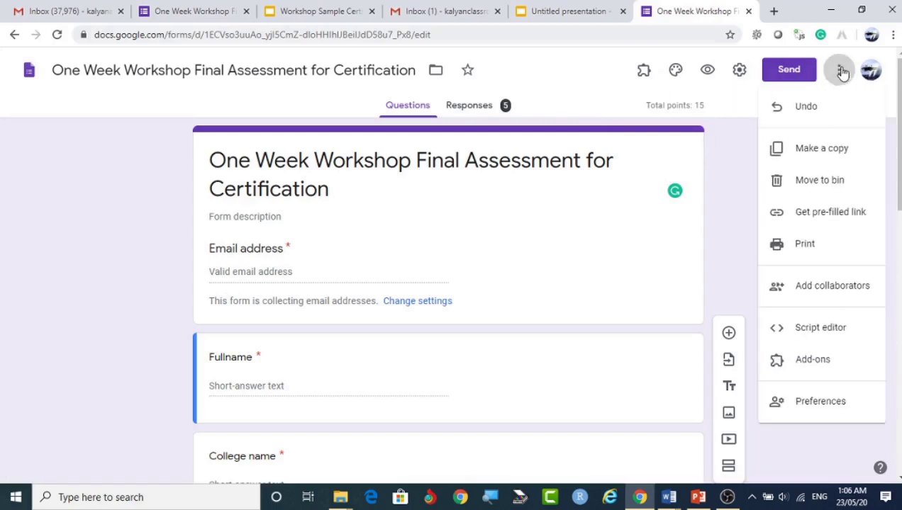
left_click(817, 362)
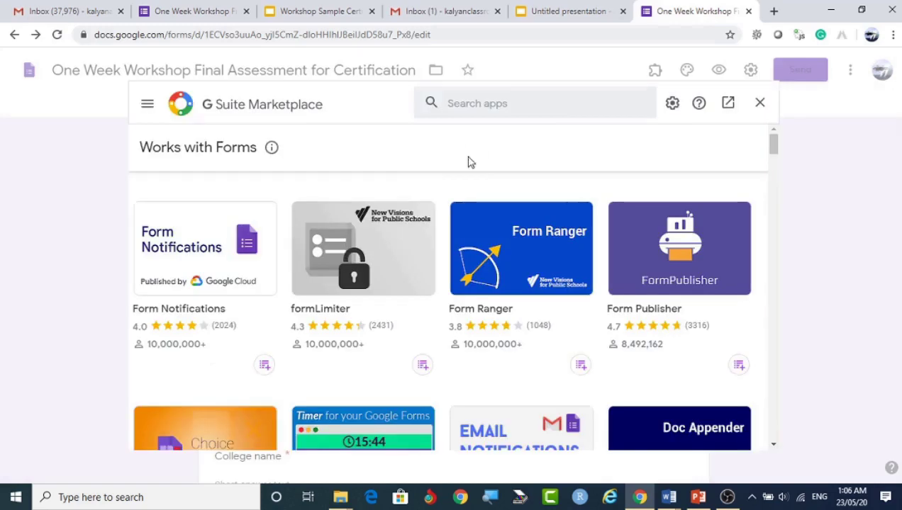
left_click(496, 106)
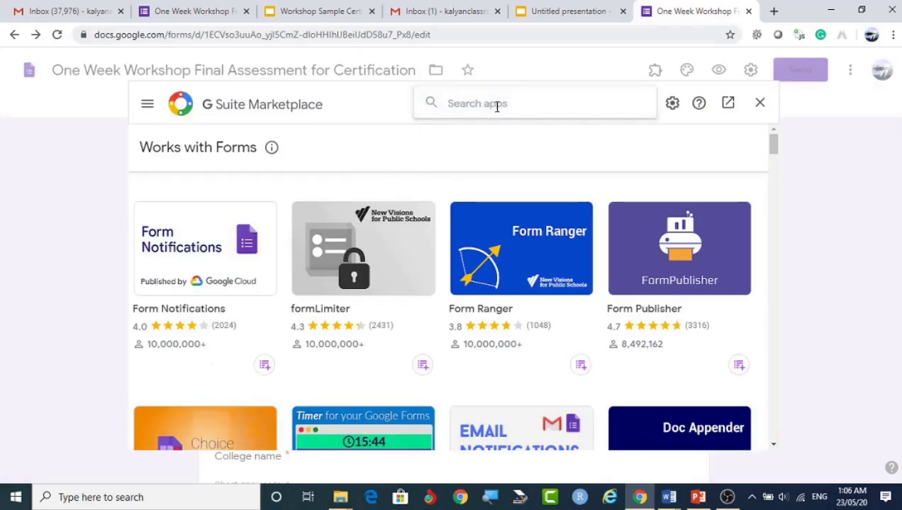
type("c")
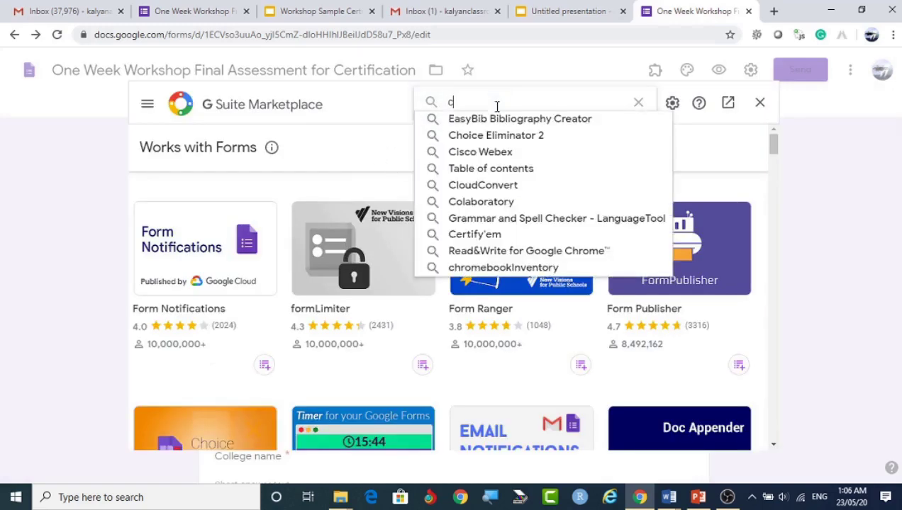
type("ertify")
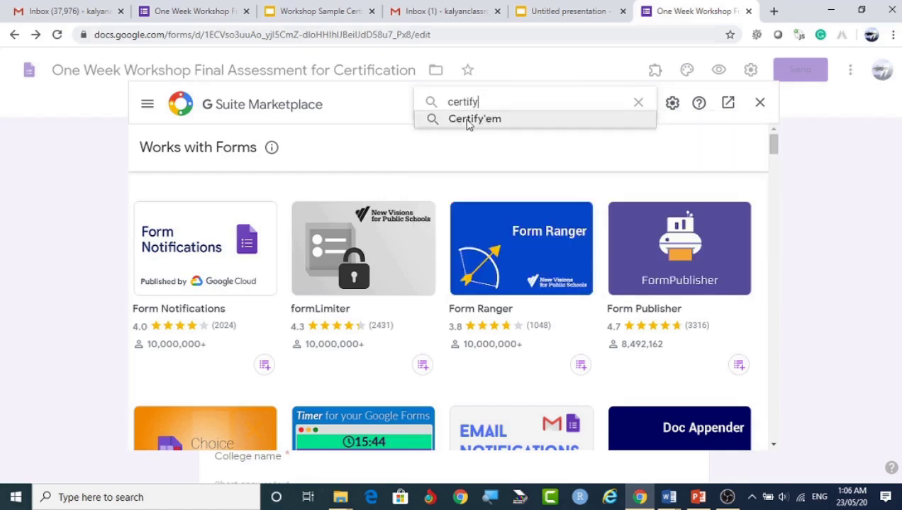
left_click(474, 120)
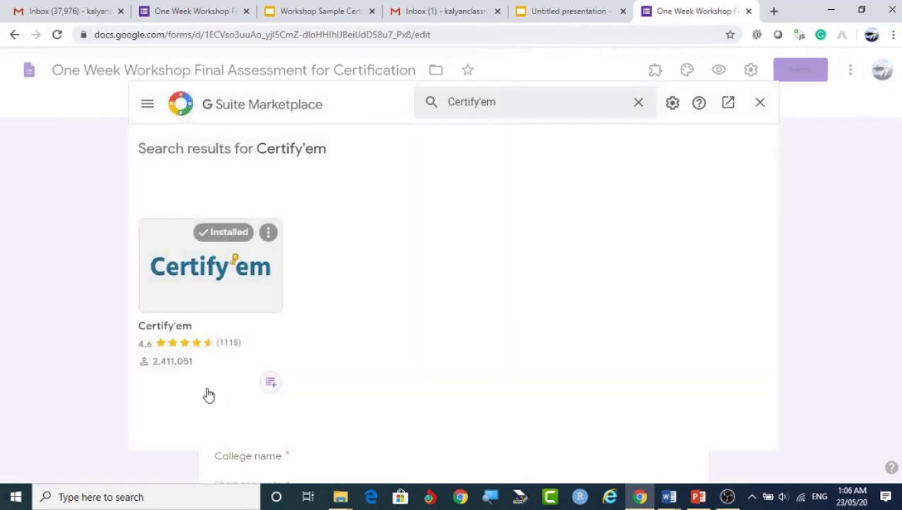
left_click(229, 272)
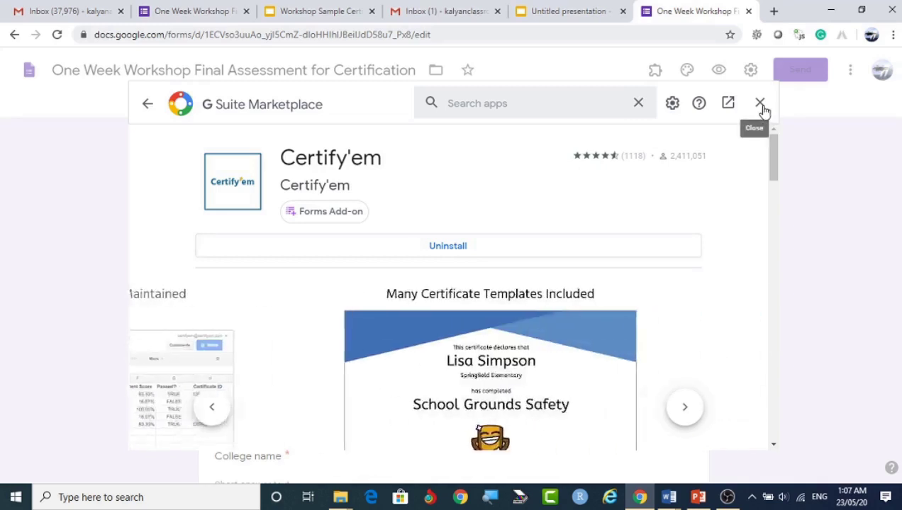
left_click(759, 105)
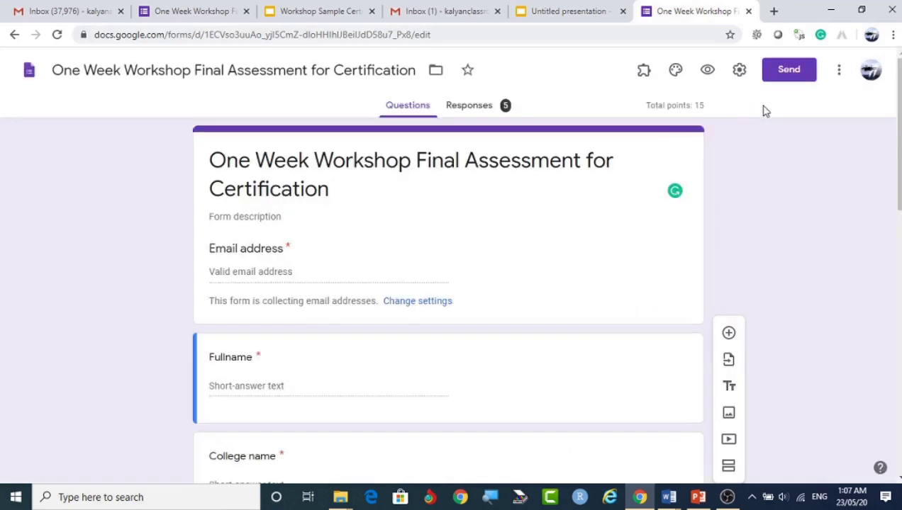
- Turn certification on in the form's Certify'em controls and set the passing score to 20%
left_click(643, 70)
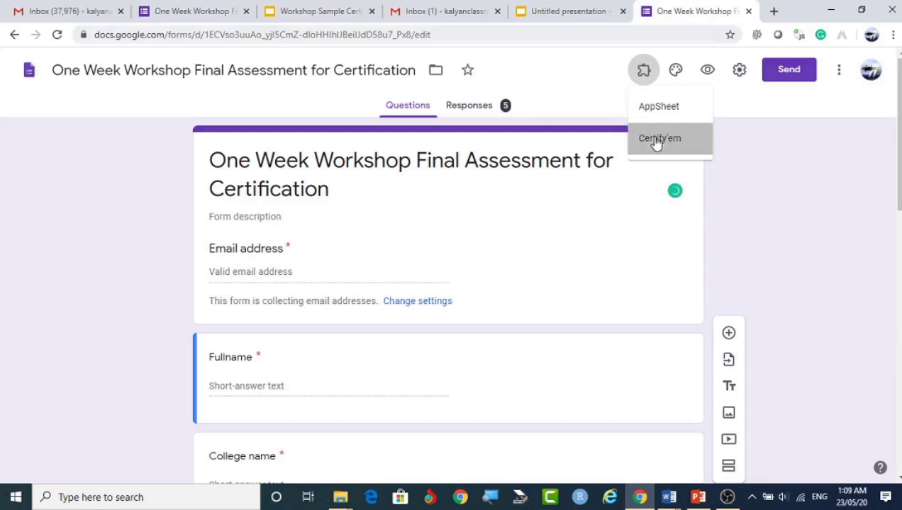
left_click(656, 140)
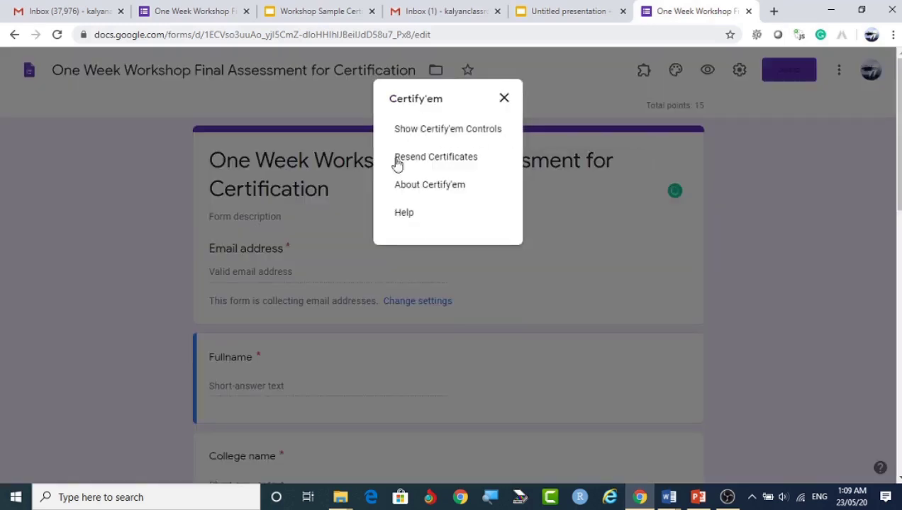
left_click(421, 134)
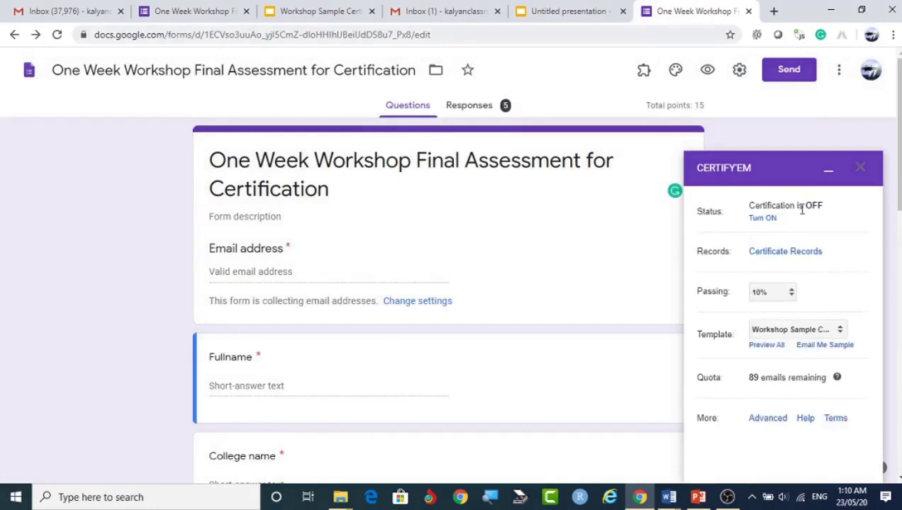
left_click(760, 218)
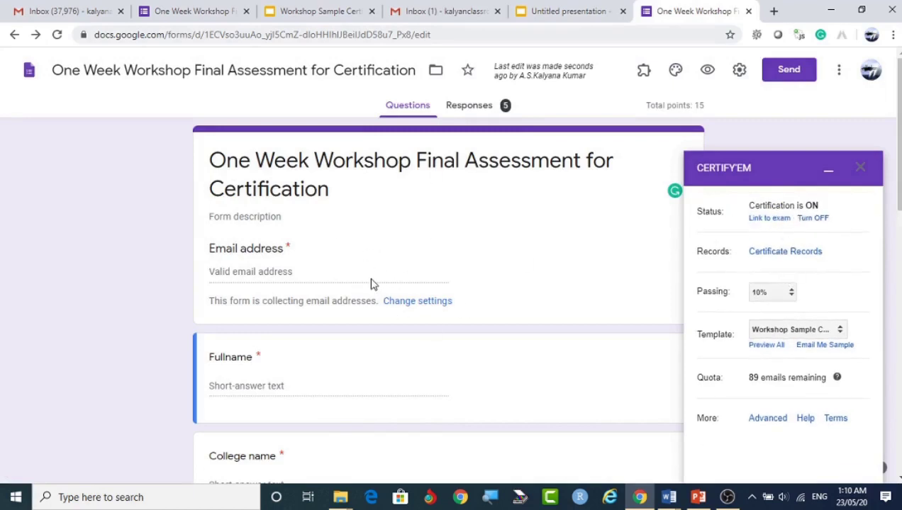
left_click(791, 292)
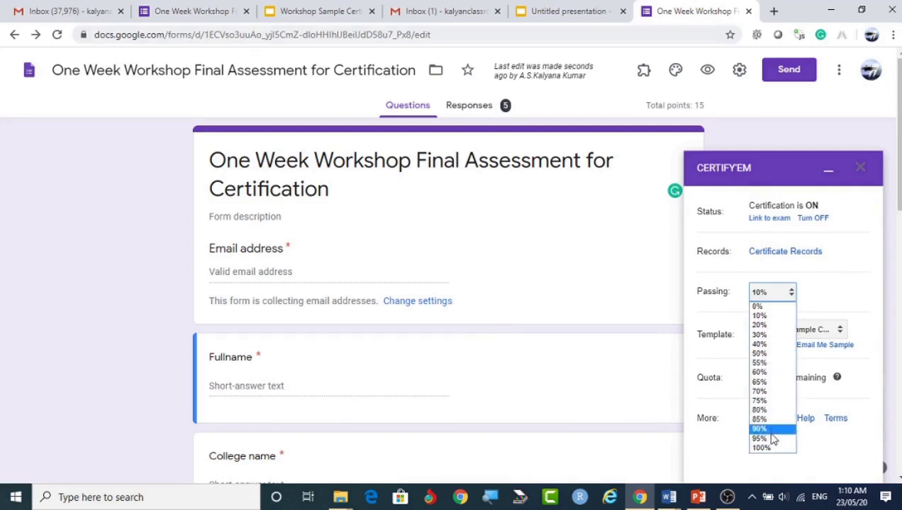
left_click(761, 326)
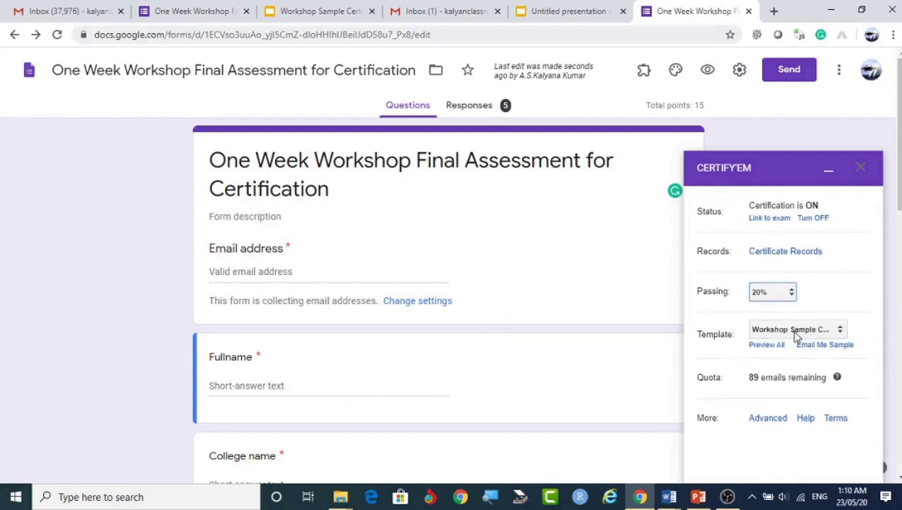
- Examine Certify'em's custom template instructions and its table of supported merge tags, and return to the form
left_click(765, 349)
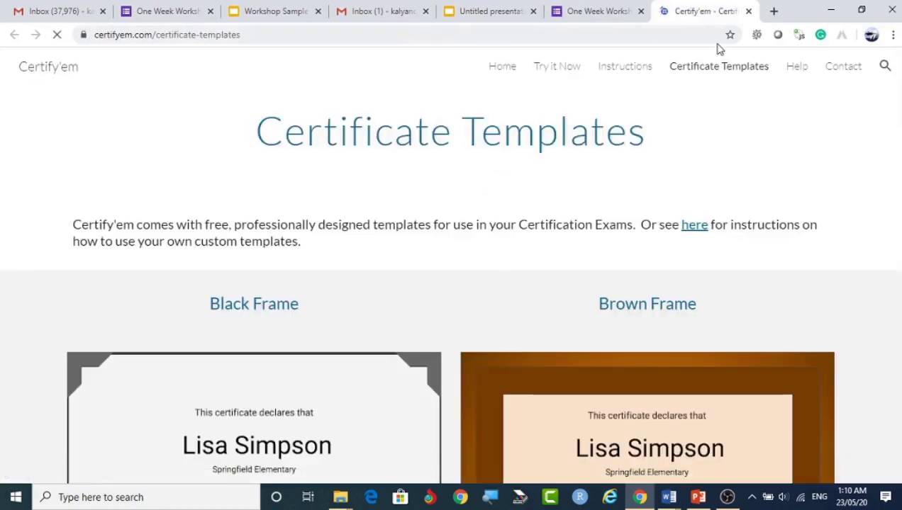
left_click(694, 226)
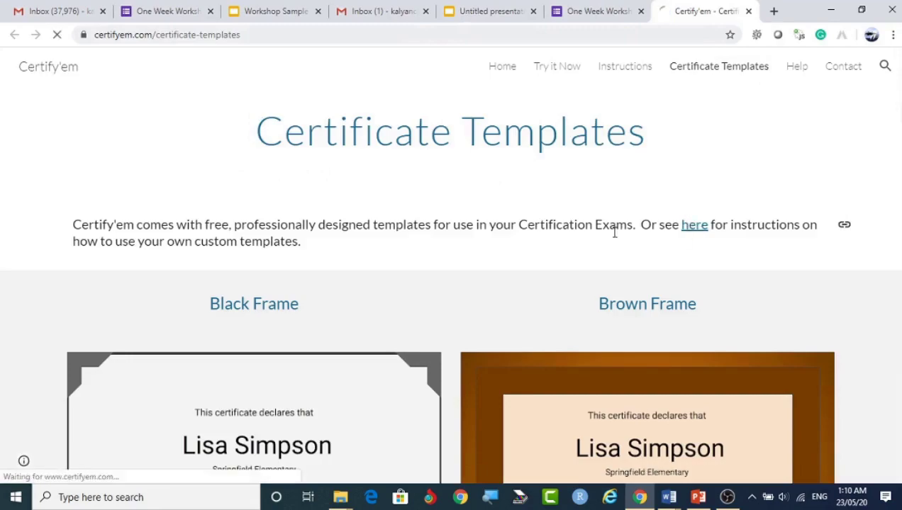
scroll(278, 252, "down", 6)
scroll(278, 251, "up", 4)
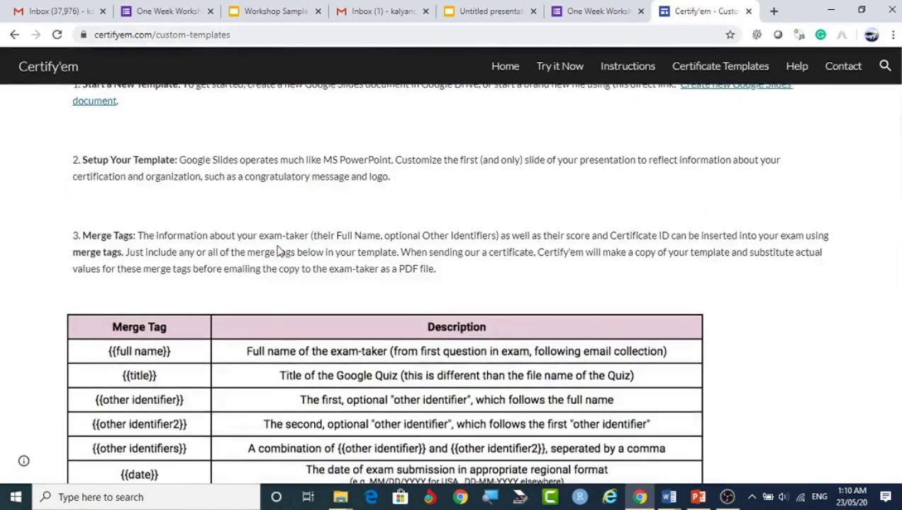
scroll(262, 256, "down", 2)
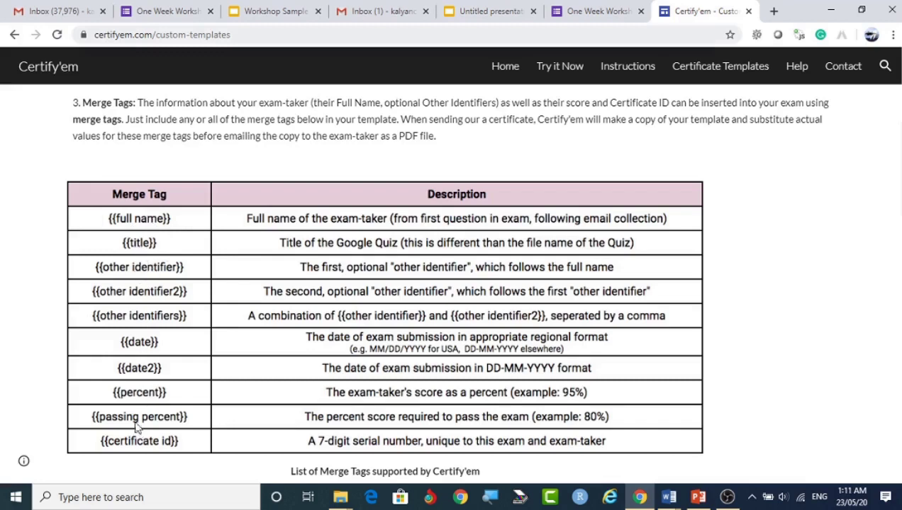
scroll(714, 140, "up", 2)
scroll(715, 141, "up", 3)
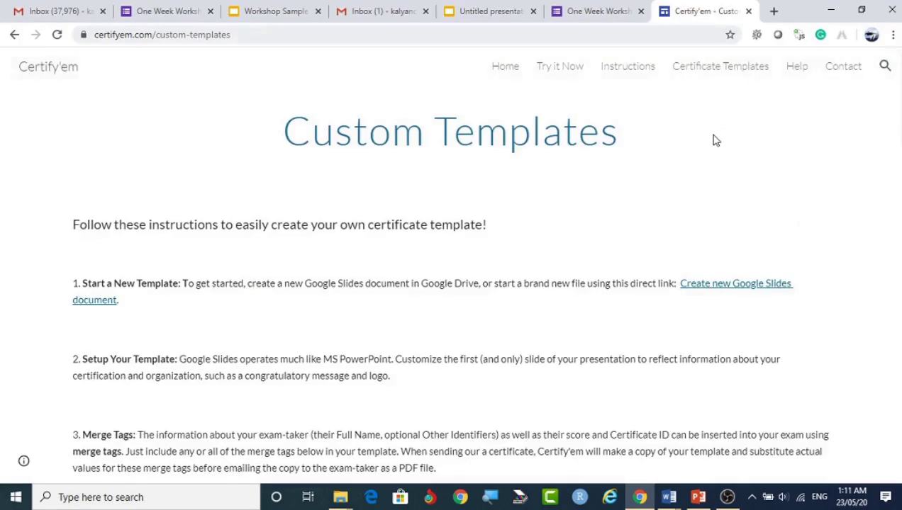
left_click(748, 11)
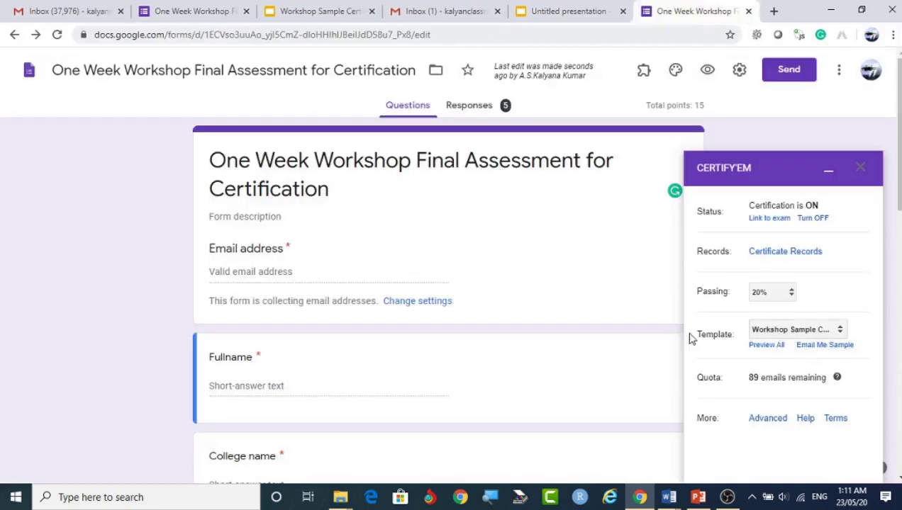
- Try the built-in Golden certificate template, compare it with the other designs in the Certify'em template gallery, and return to the form
left_click(784, 330)
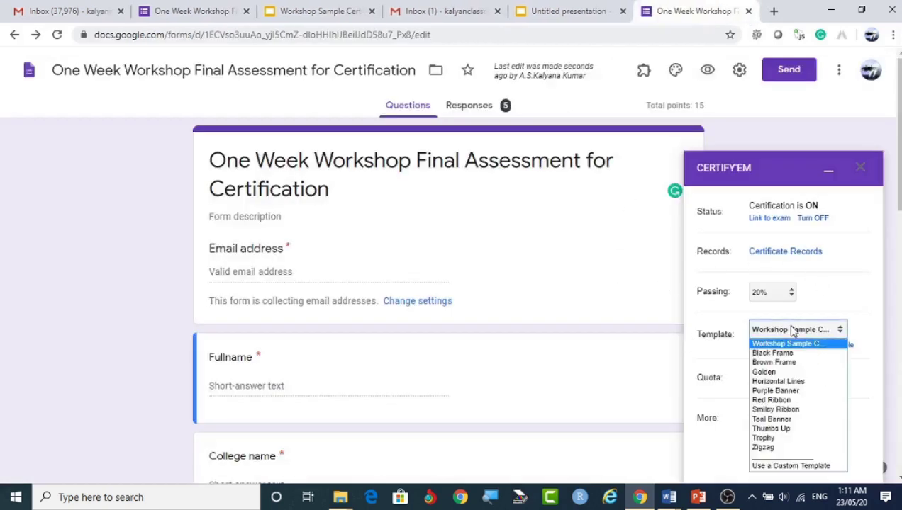
left_click(780, 373)
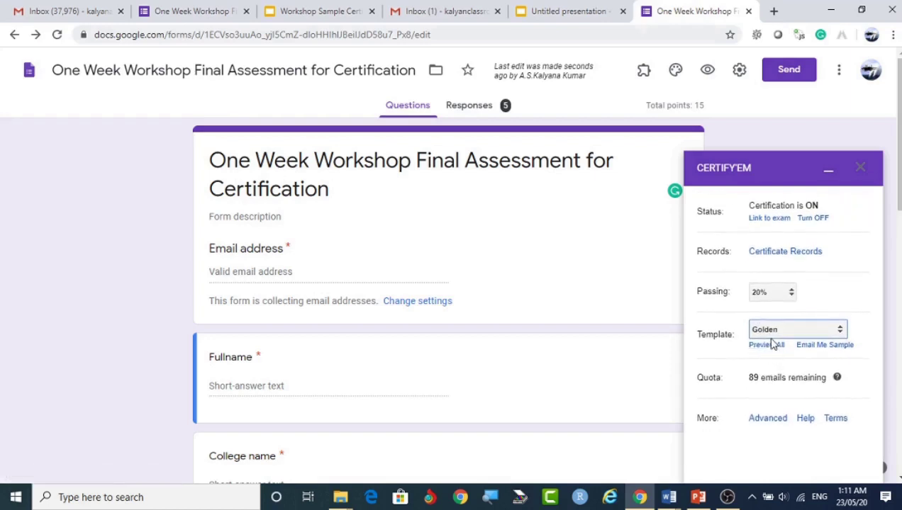
left_click(765, 350)
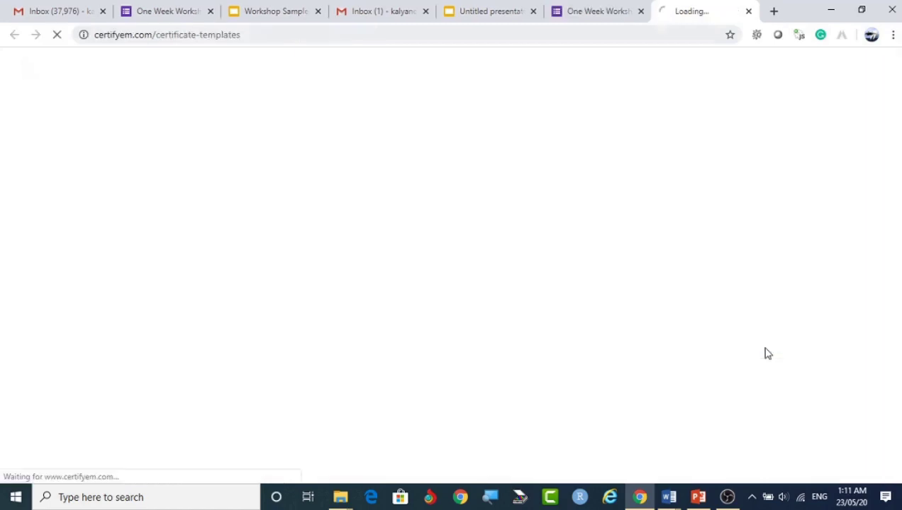
scroll(383, 305, "down", 2)
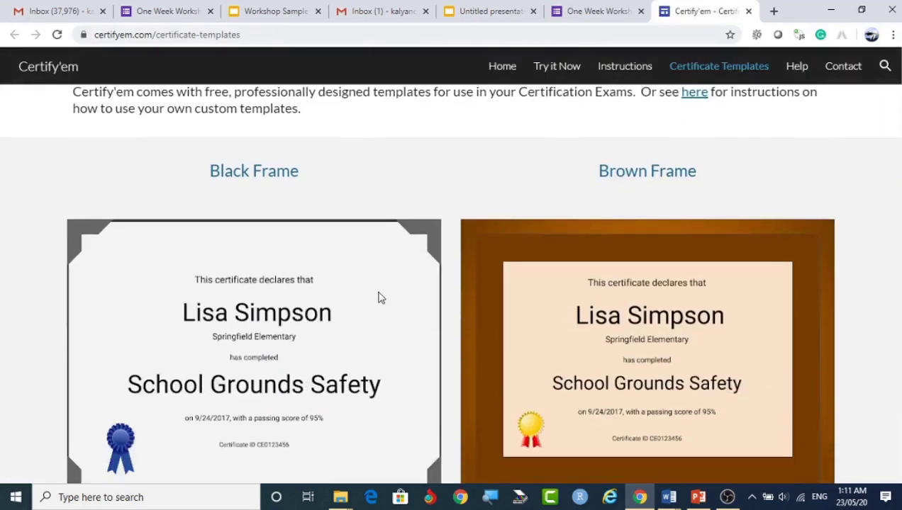
scroll(377, 298, "down", 4)
scroll(374, 295, "down", 4)
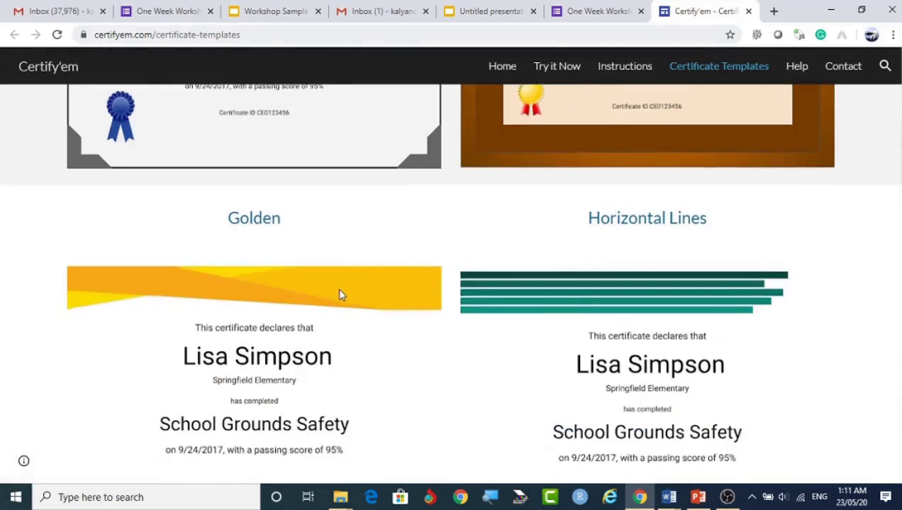
scroll(280, 214, "up", 1)
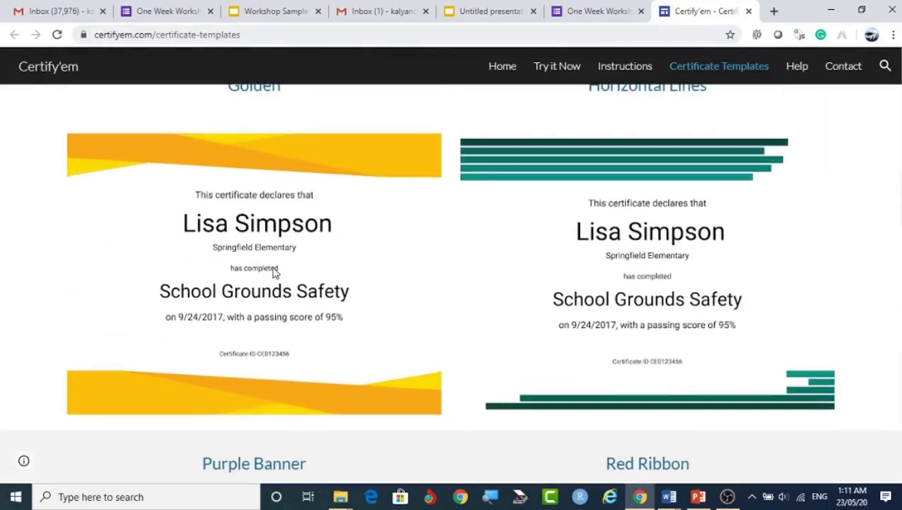
scroll(805, 331, "up", 2)
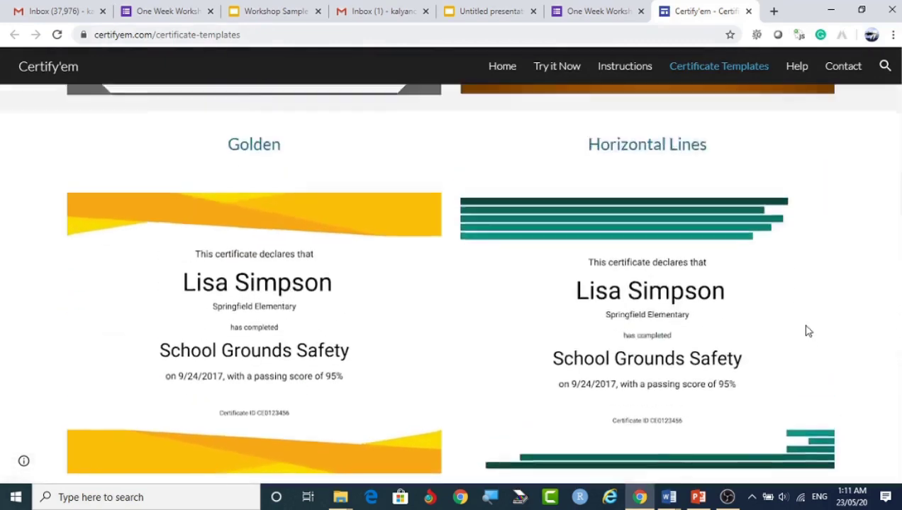
scroll(695, 336, "down", 2)
scroll(690, 239, "up", 10)
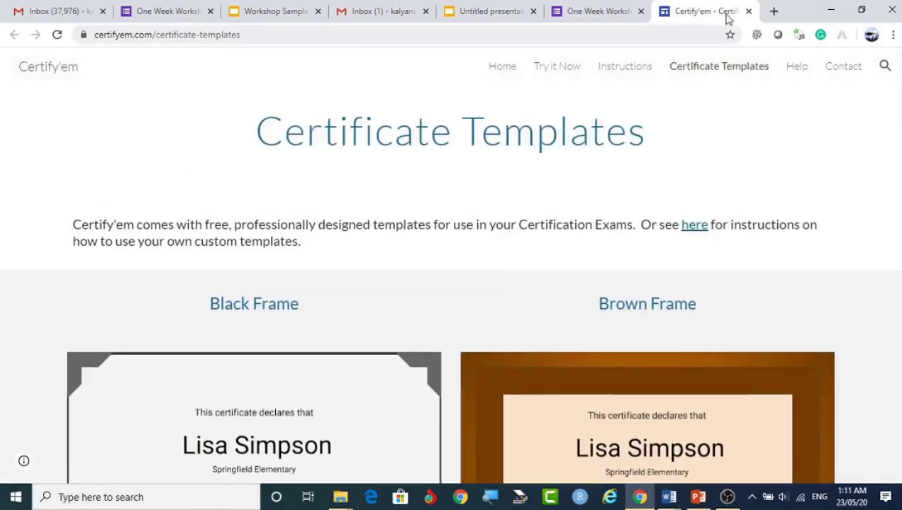
left_click(748, 12)
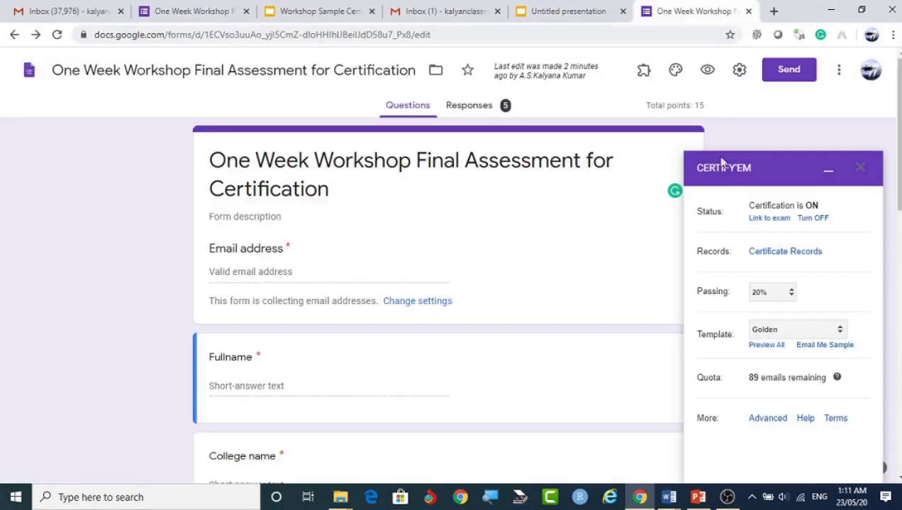
- Set the custom certificate template to the Workshop Sample Certificate presentation and save the change
left_click(798, 331)
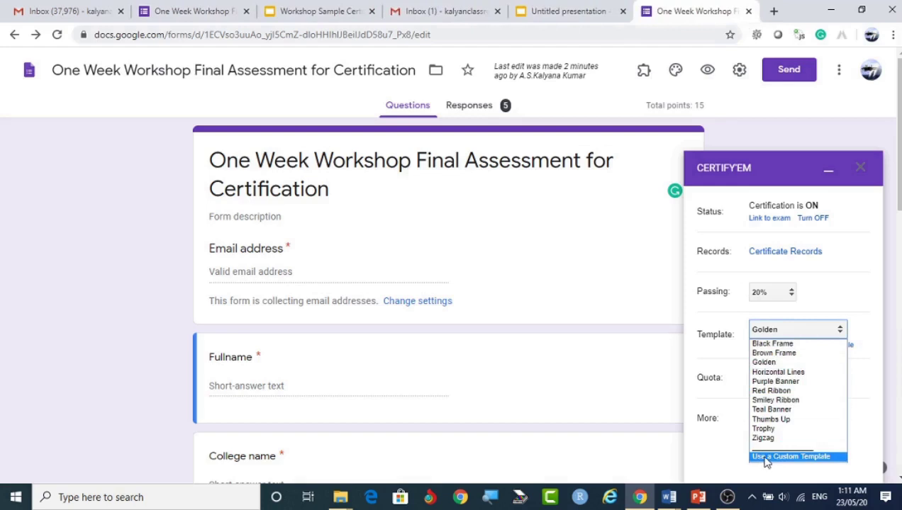
left_click(794, 465)
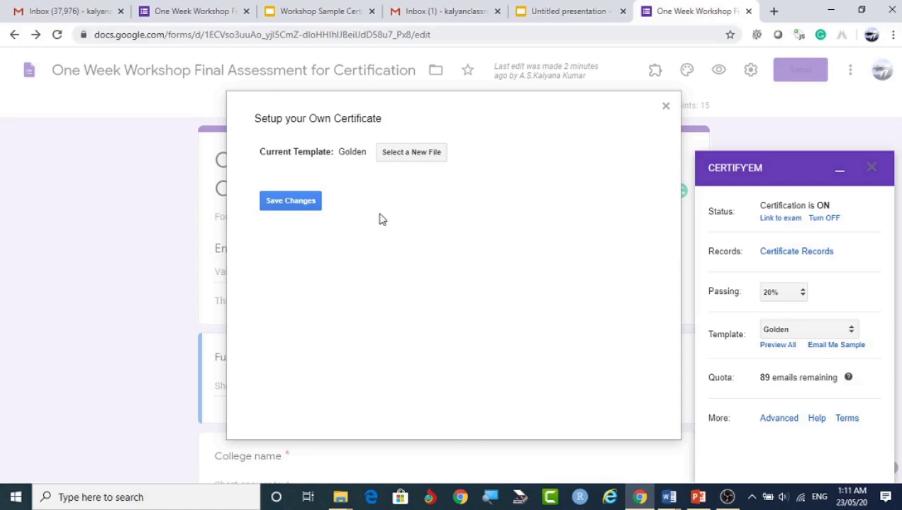
left_click(403, 156)
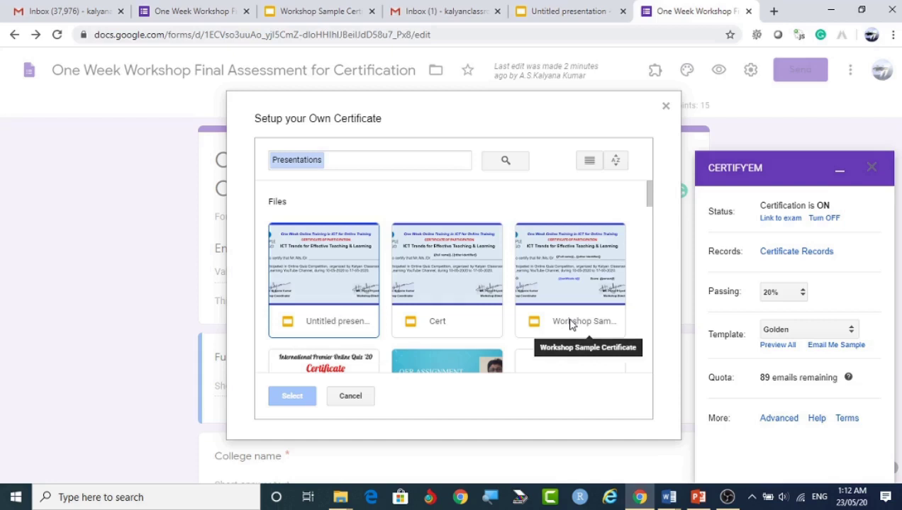
left_click(559, 274)
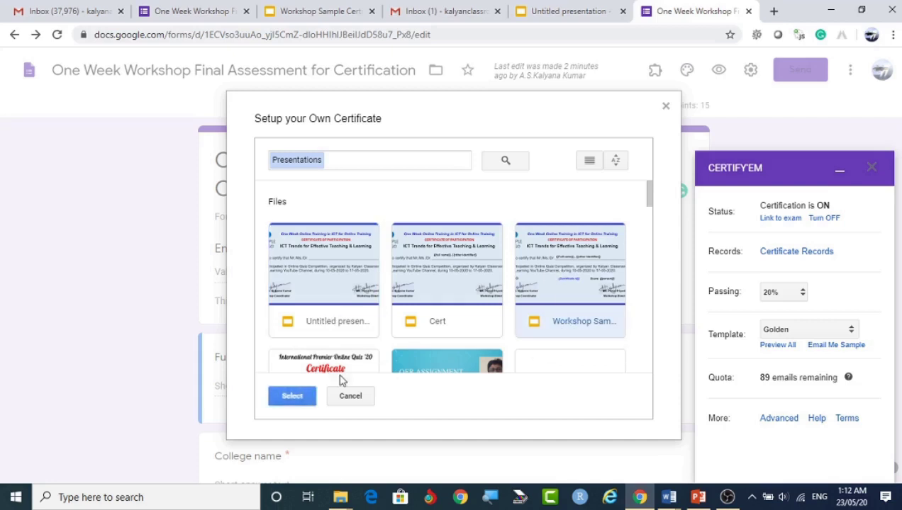
left_click(298, 399)
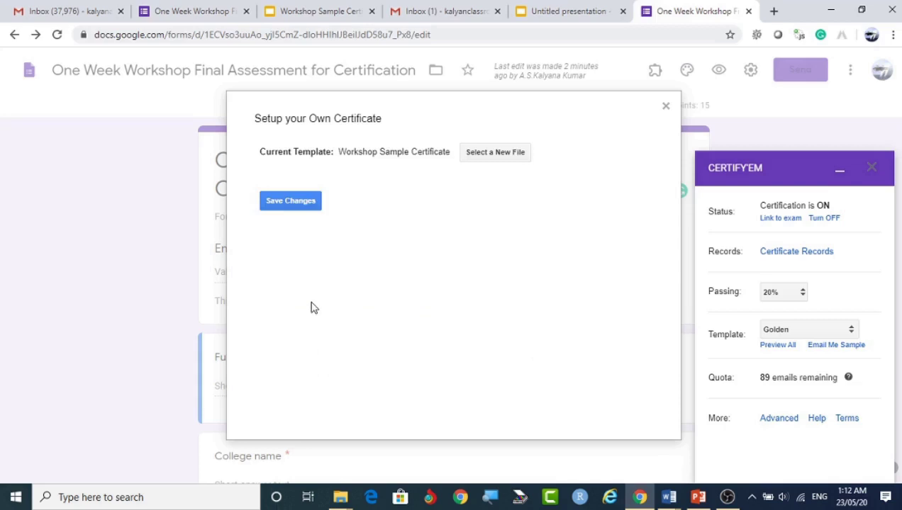
left_click(290, 201)
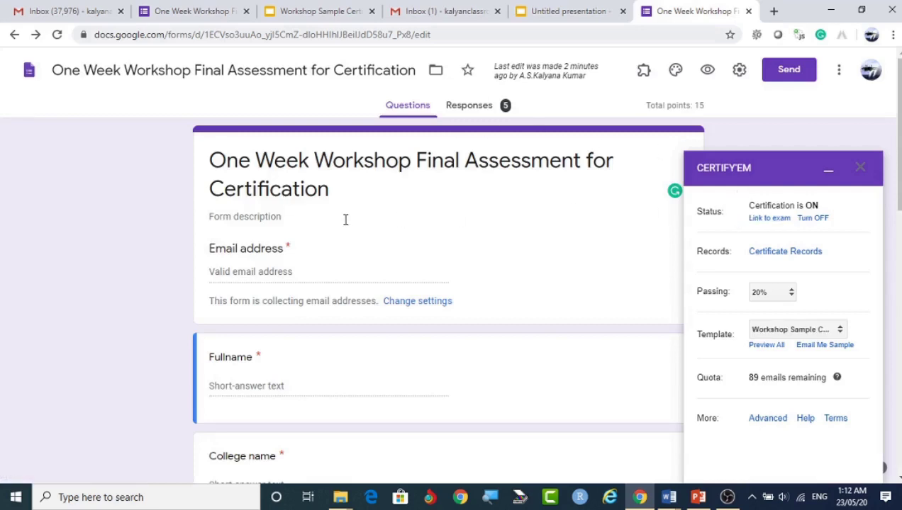
- Email yourself a sample certificate from Certify'em, compare it with the Slides template and form fields, and return to the form editor
scroll(345, 221, "down", 1)
scroll(346, 224, "up", 1)
left_click(818, 347)
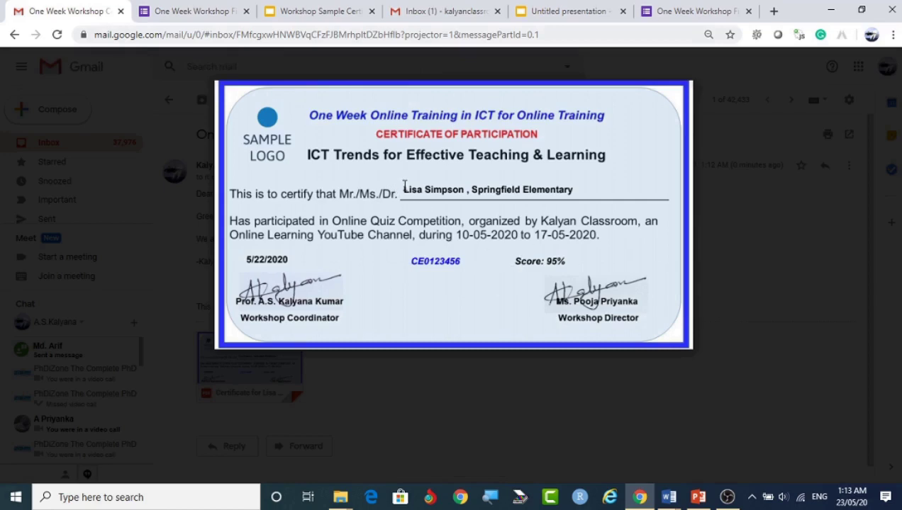
left_click(319, 10)
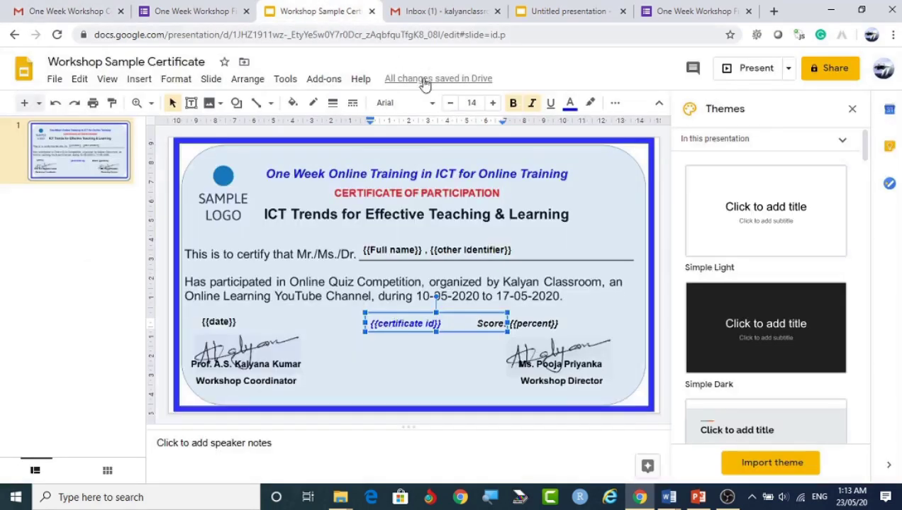
left_click(199, 10)
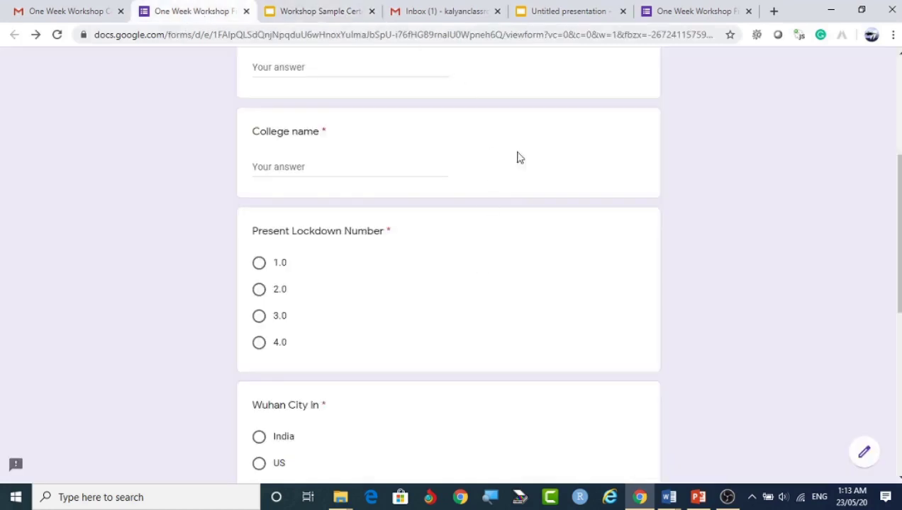
left_click(695, 11)
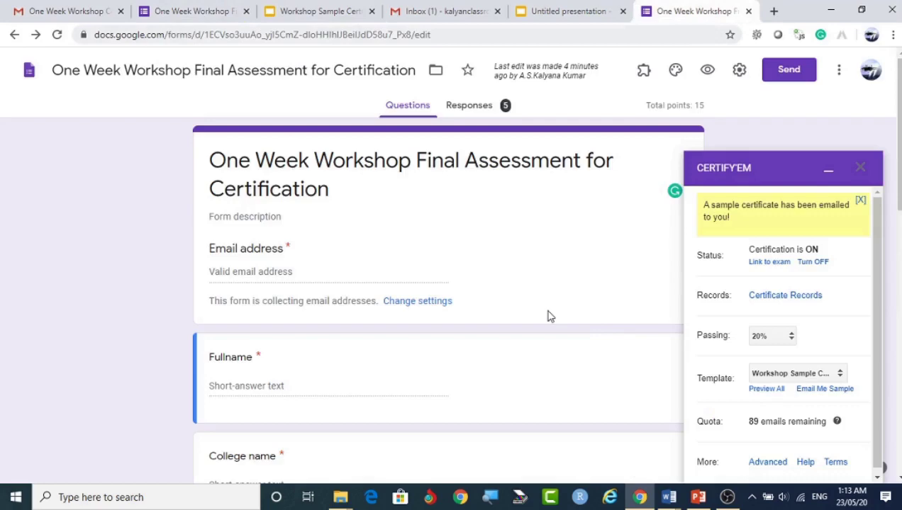
- Send the form by email to the test participant's address, keeping the default subject and message
left_click(788, 70)
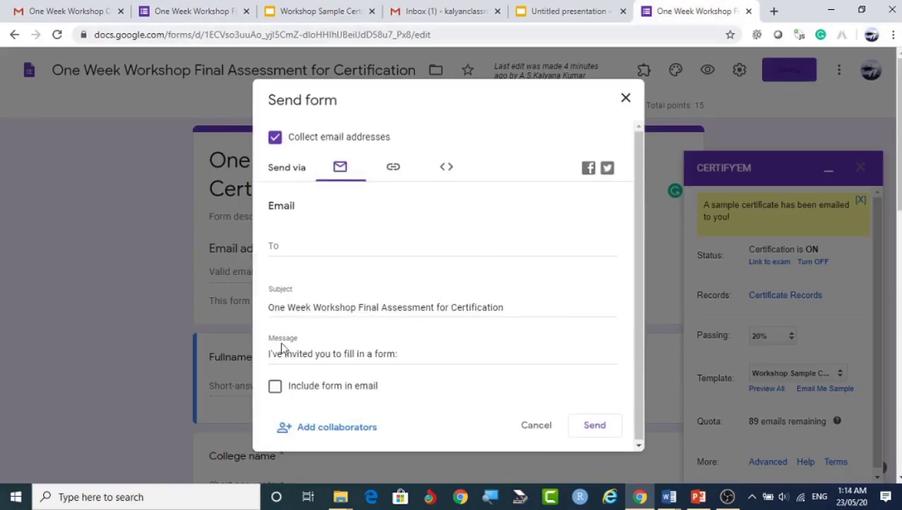
left_click(354, 243)
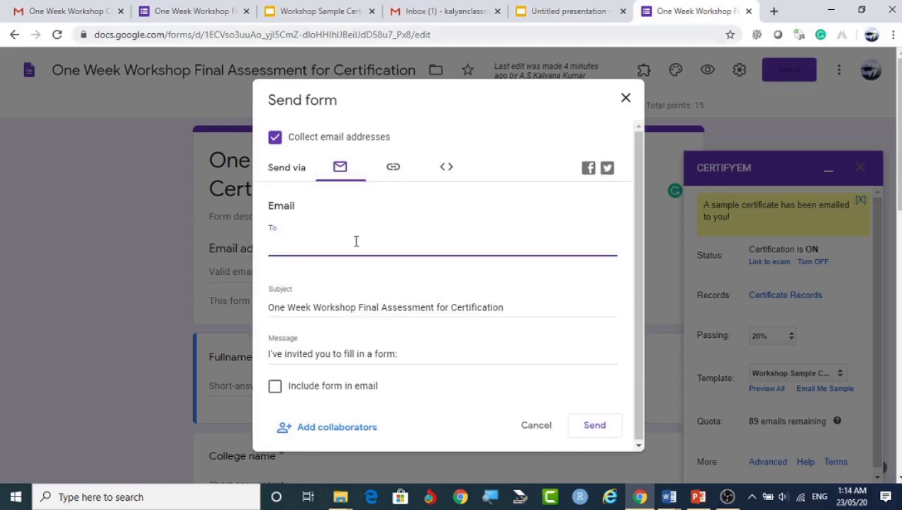
left_click(595, 427)
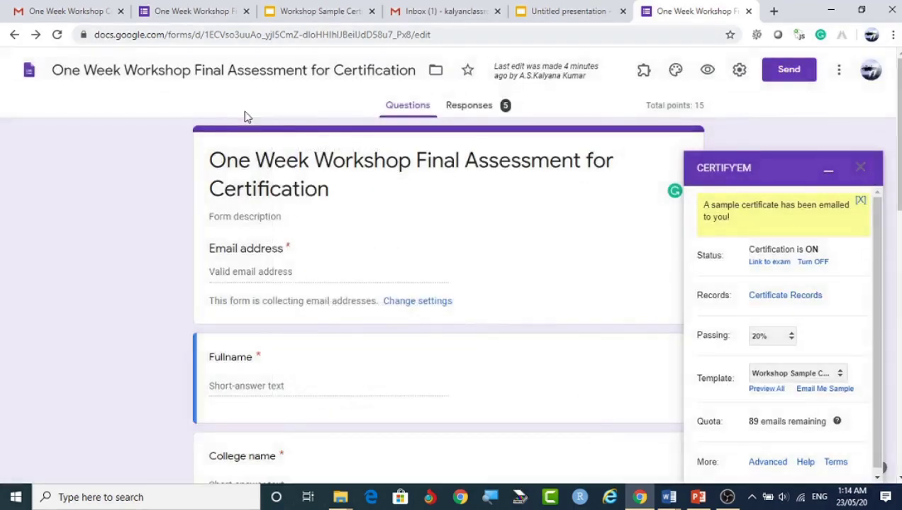
- Switch to the test participant's Gmail inbox, open the assessment invitation, and open its form for filling out
left_click(445, 9)
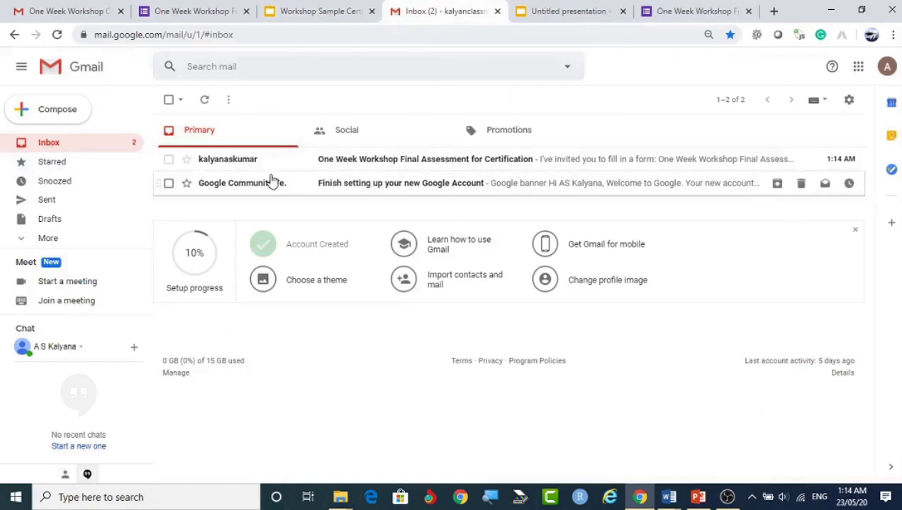
left_click(368, 162)
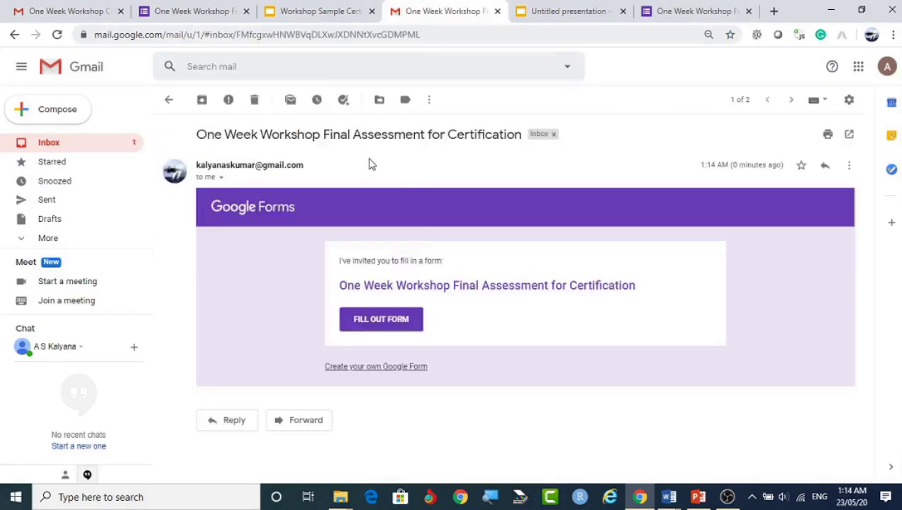
left_click(387, 326)
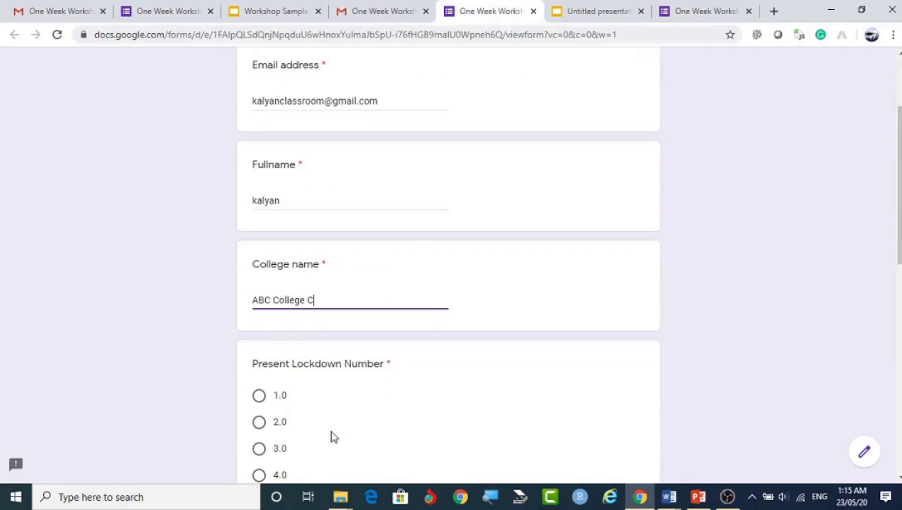
- Complete the college name as ABC College Chennai and answer the Present Lockdown Number question with 4.0
type("nnai")
scroll(271, 358, "down", 2)
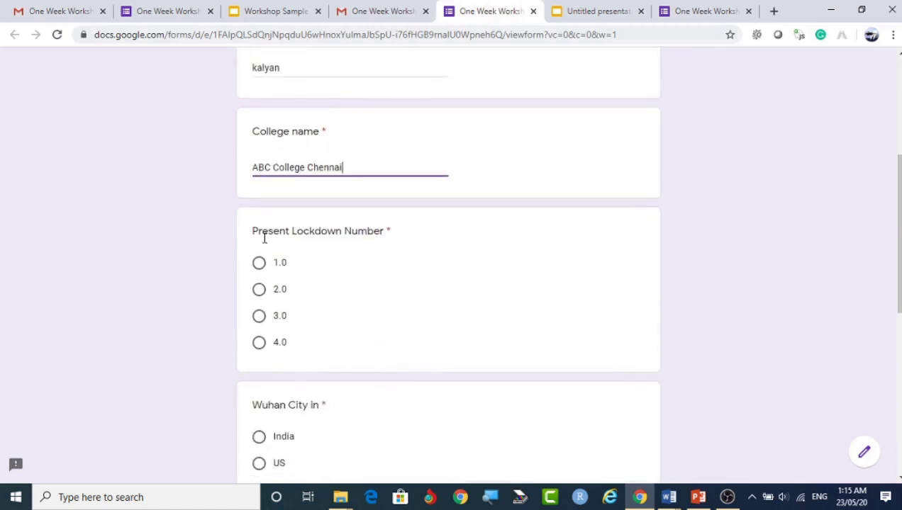
left_click(260, 343)
scroll(261, 351, "down", 2)
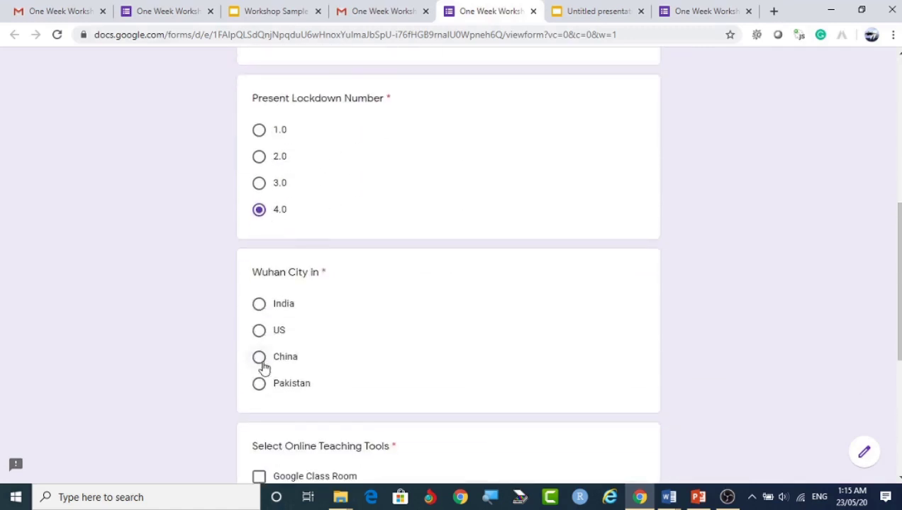
- Answer the Wuhan City question with China, select Zoom Meeting and White Board as online teaching tools, and submit the form
scroll(417, 306, "down", 2)
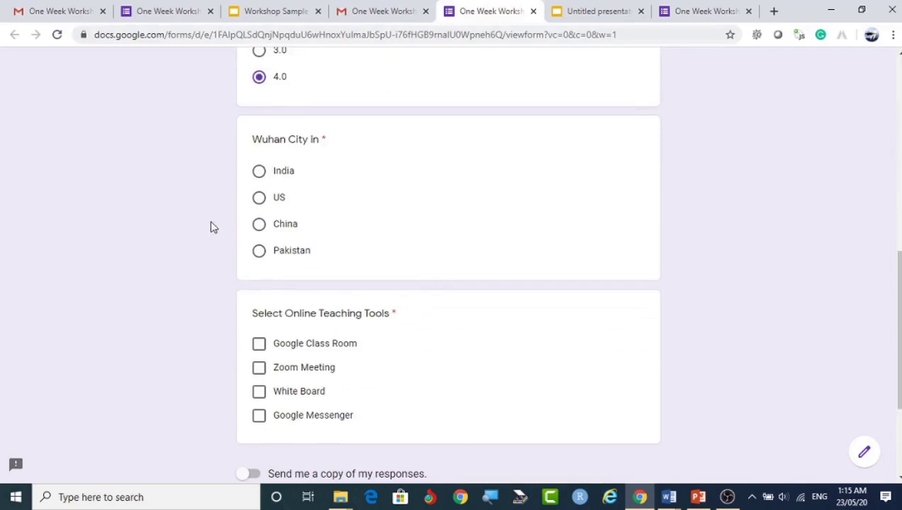
left_click(259, 225)
left_click(259, 391)
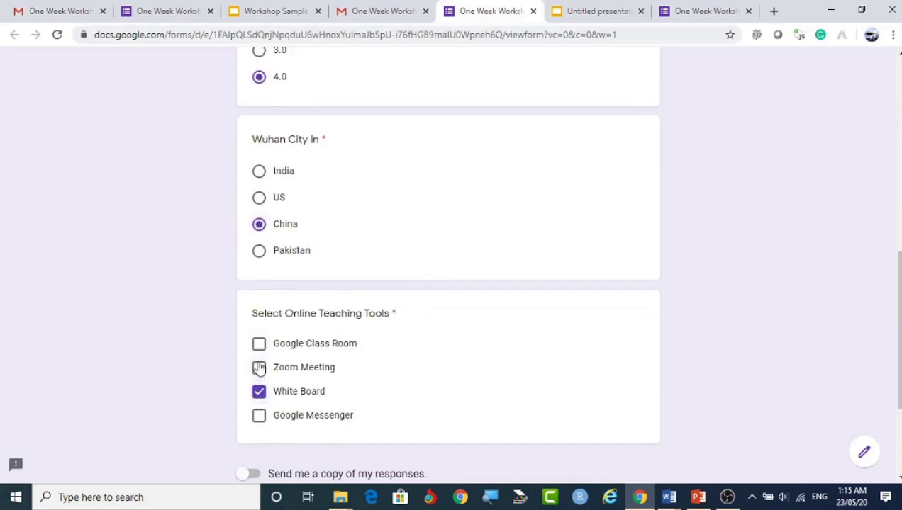
left_click(259, 368)
scroll(443, 276, "down", 2)
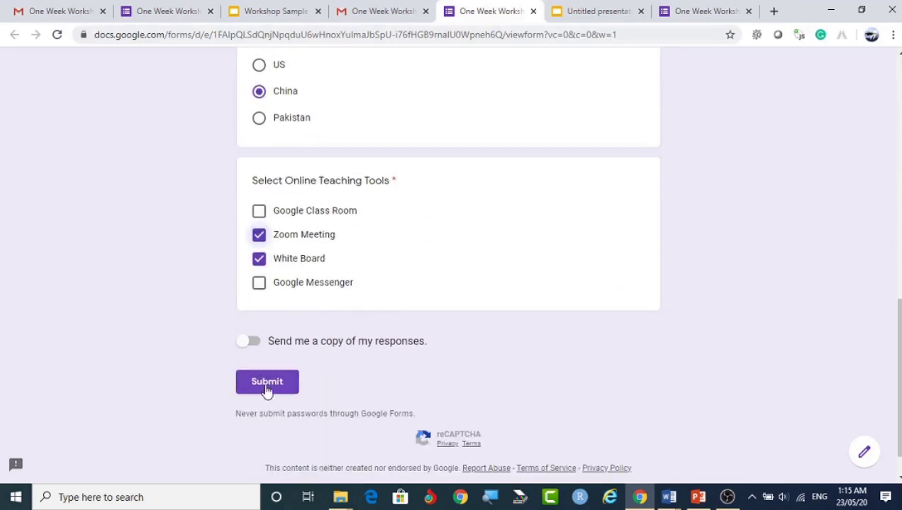
left_click(267, 383)
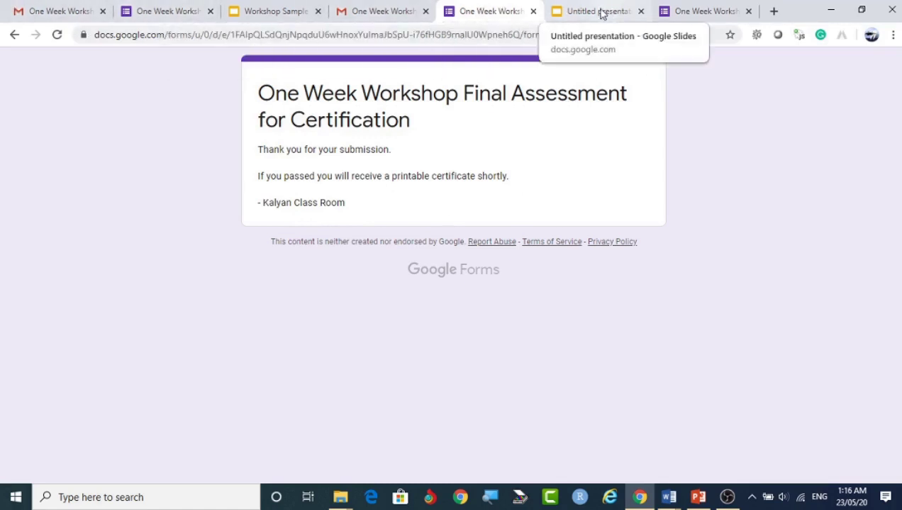
- Open the certificate PDF attached to the One Week Workshop Certificate email in the participant's inbox, examine it, and return to the form editor
left_click(390, 12)
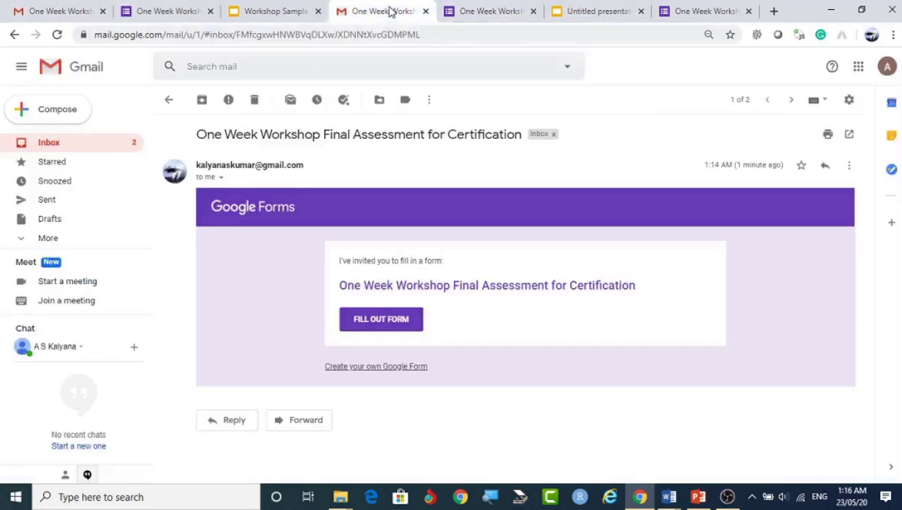
left_click(56, 144)
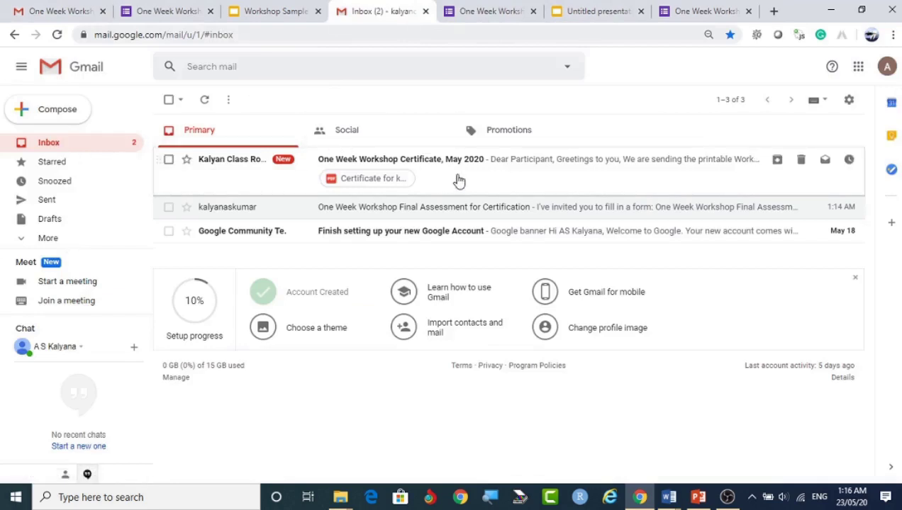
left_click(406, 165)
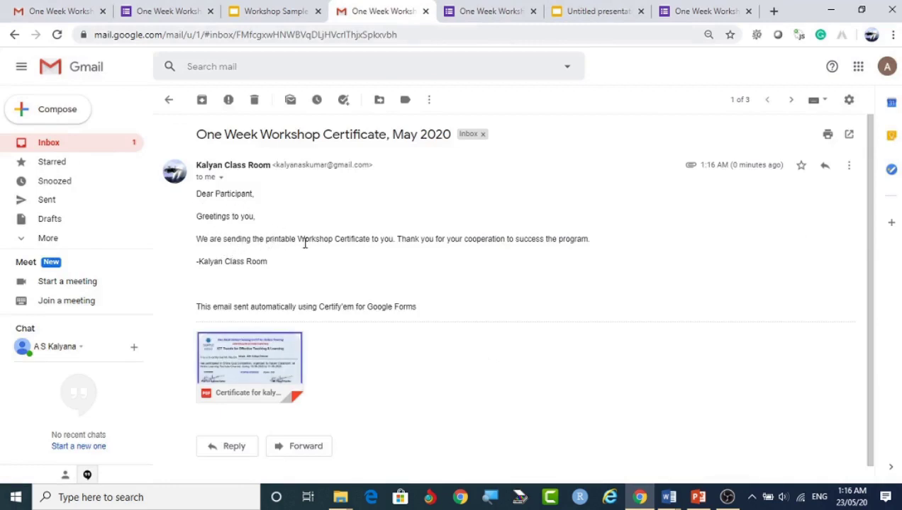
left_click(249, 354)
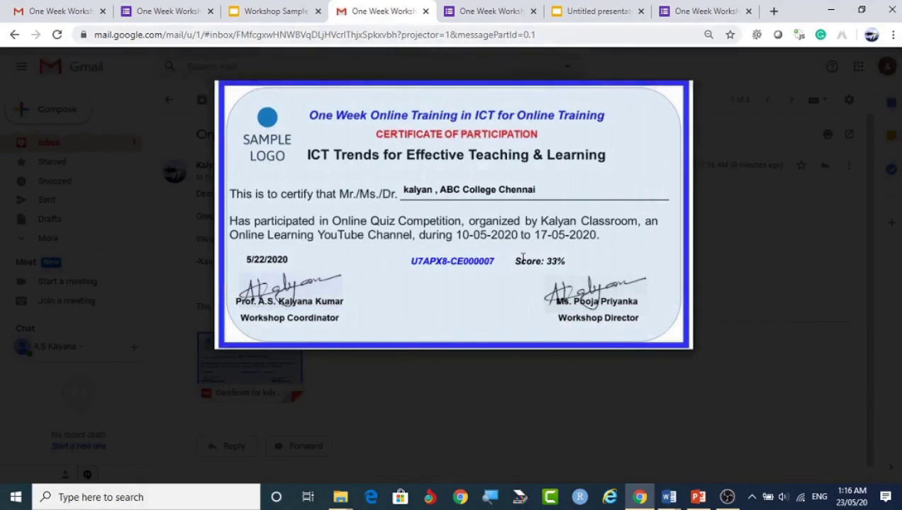
mouse_move(447, 174)
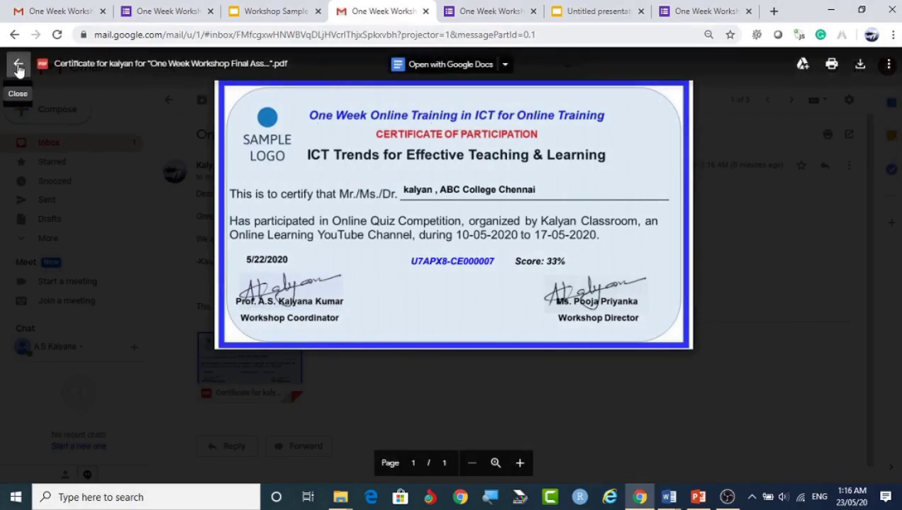
left_click(685, 8)
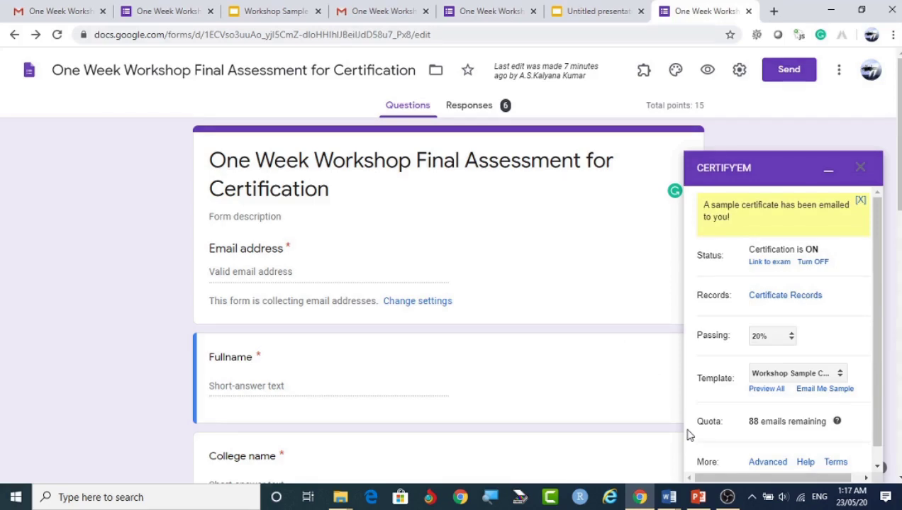
mouse_move(726, 500)
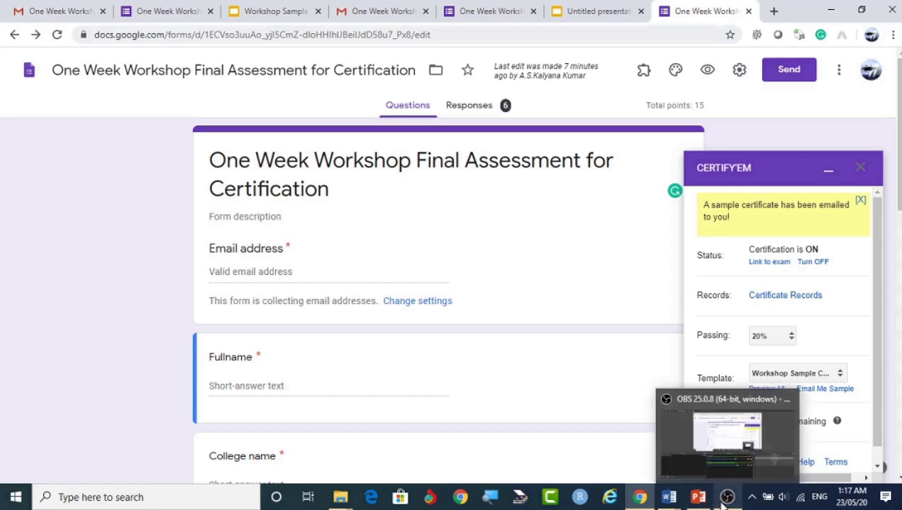